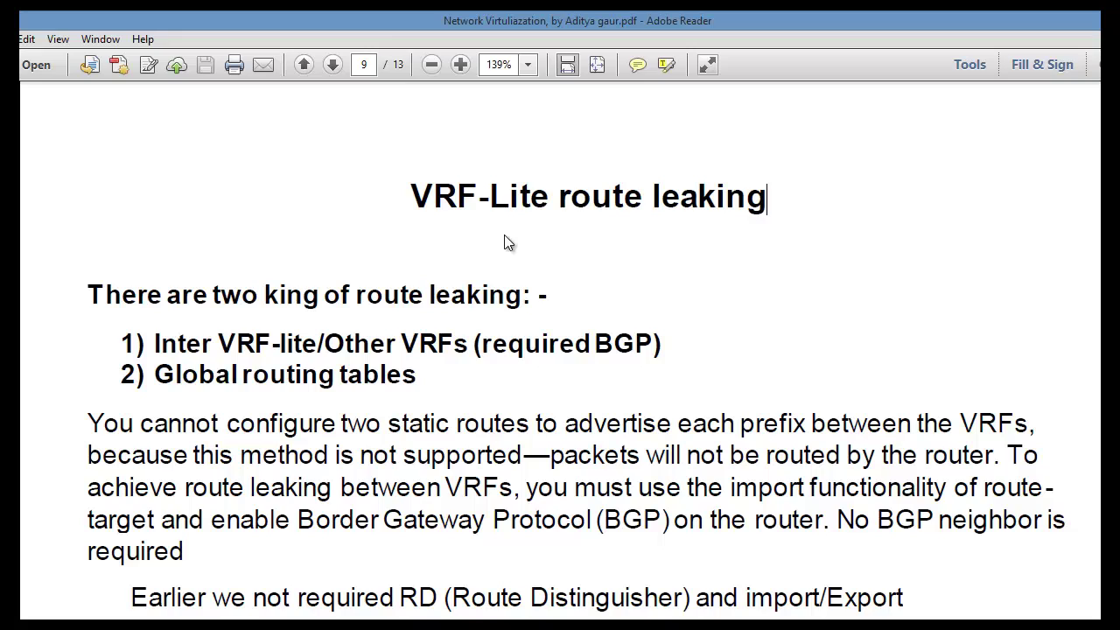
# Draw two blue freehand boxes beside the VRF-Lite heading and label them 2 and 3
pyautogui.moveTo(405, 194); pyautogui.dragTo(770, 196)
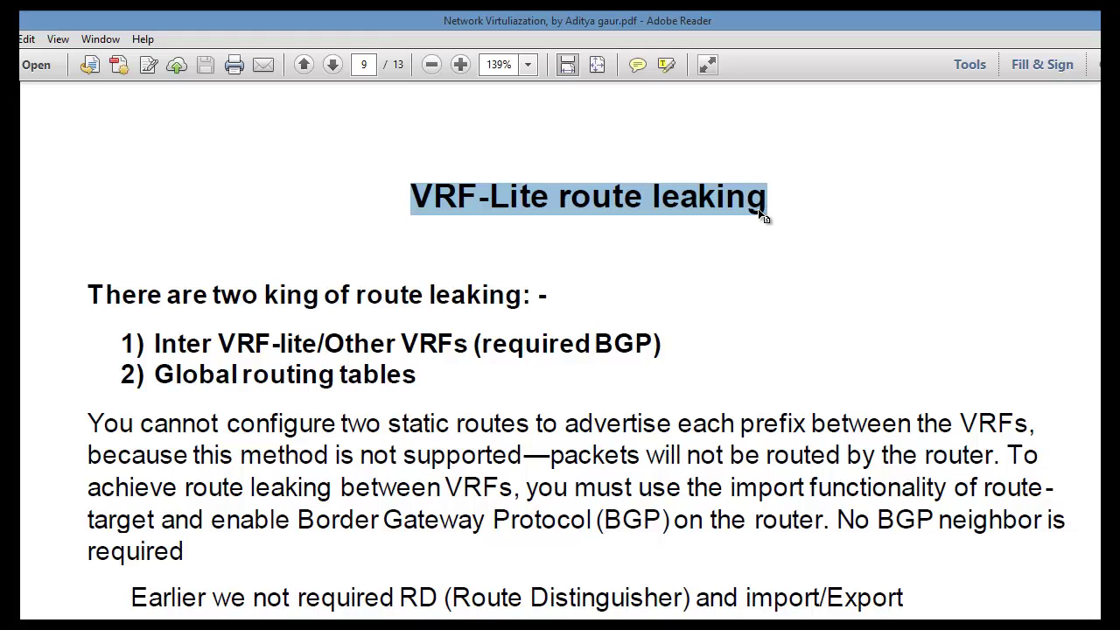
pyautogui.click(674, 244)
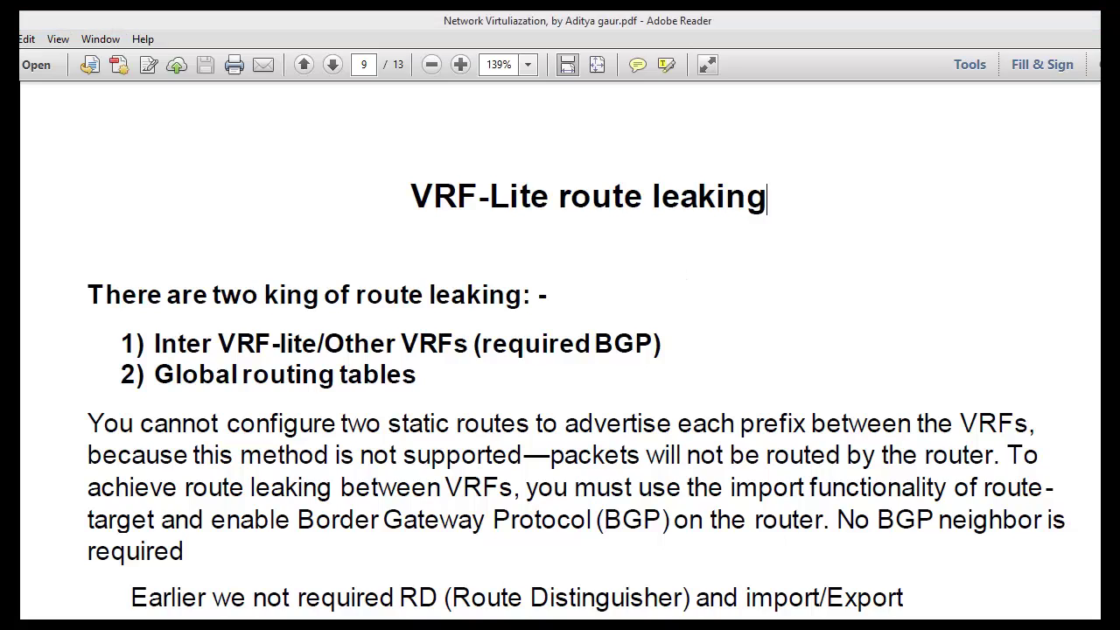
pyautogui.moveTo(631, 253); pyautogui.dragTo(619, 257)
pyautogui.moveTo(729, 243)
pyautogui.mouseDown()
pyautogui.moveTo(853, 280)
pyautogui.moveTo(705, 232)
pyautogui.mouseUp()
pyautogui.moveTo(733, 351)
pyautogui.mouseDown()
pyautogui.moveTo(811, 312)
pyautogui.moveTo(754, 353)
pyautogui.mouseUp()
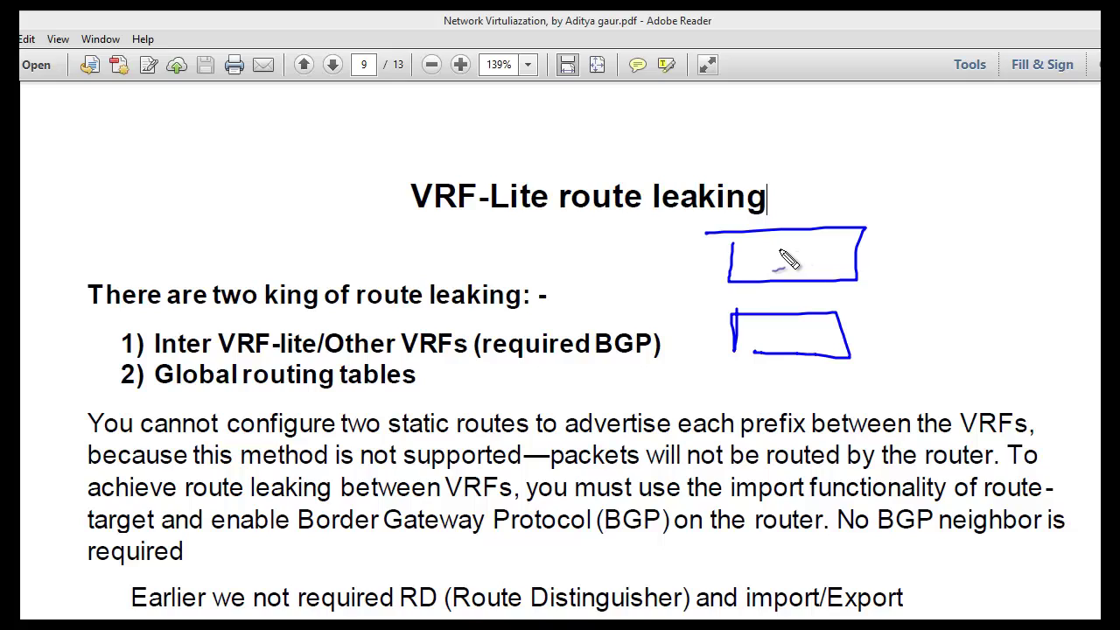
pyautogui.moveTo(775, 248)
pyautogui.mouseDown()
pyautogui.moveTo(787, 265)
pyautogui.moveTo(807, 264)
pyautogui.mouseUp()
pyautogui.moveTo(773, 322); pyautogui.dragTo(775, 352)
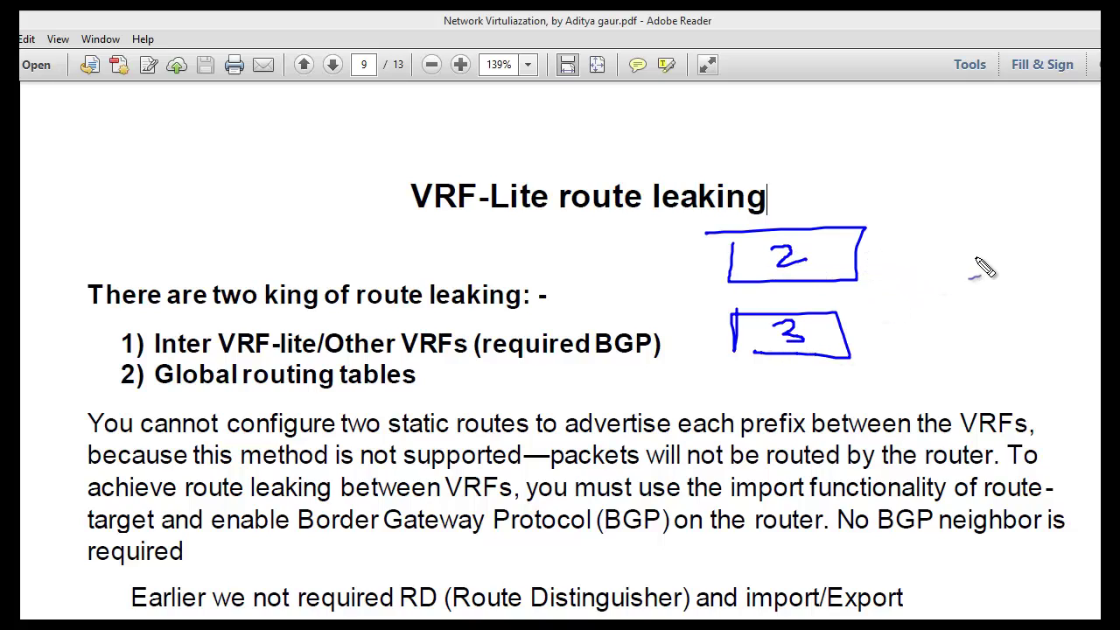
# Link box 2 to box 3 and a circle with looping arrows, then bracket VRF-Lite in the title
pyautogui.moveTo(830, 273)
pyautogui.mouseDown()
pyautogui.moveTo(828, 315)
pyautogui.moveTo(973, 313)
pyautogui.moveTo(963, 284)
pyautogui.moveTo(952, 315)
pyautogui.mouseUp()
pyautogui.moveTo(888, 296)
pyautogui.mouseDown()
pyautogui.moveTo(927, 292)
pyautogui.moveTo(916, 316)
pyautogui.mouseUp()
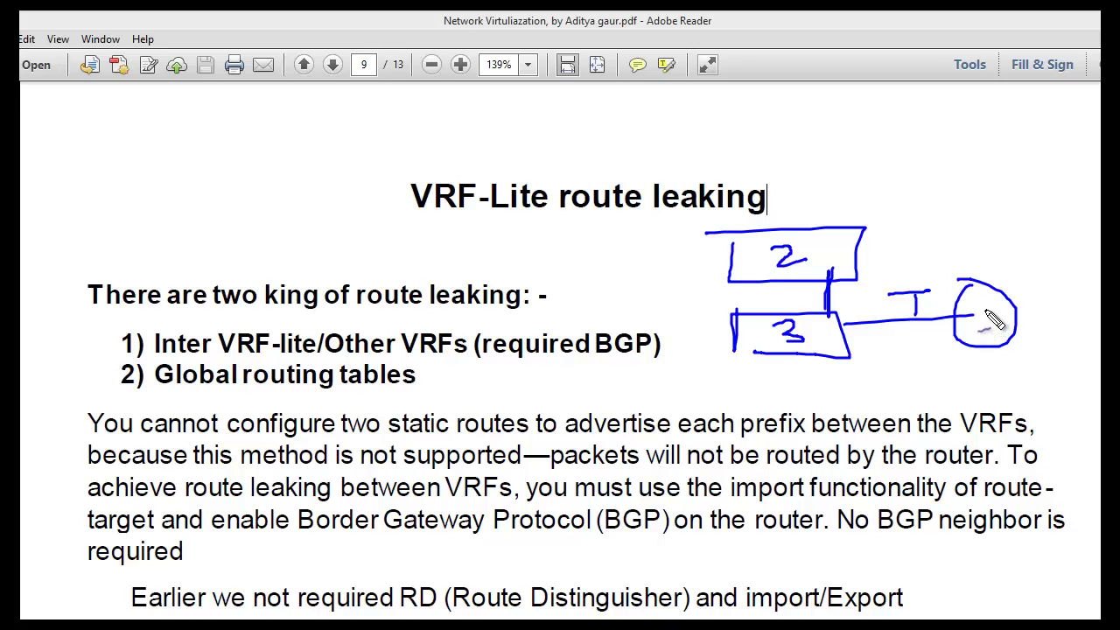
pyautogui.moveTo(888, 332)
pyautogui.mouseDown()
pyautogui.moveTo(867, 231)
pyautogui.moveTo(838, 260)
pyautogui.moveTo(844, 297)
pyautogui.moveTo(787, 268)
pyautogui.moveTo(669, 252)
pyautogui.moveTo(754, 346)
pyautogui.moveTo(772, 338)
pyautogui.moveTo(663, 296)
pyautogui.moveTo(739, 267)
pyautogui.moveTo(774, 288)
pyautogui.moveTo(744, 295)
pyautogui.mouseUp()
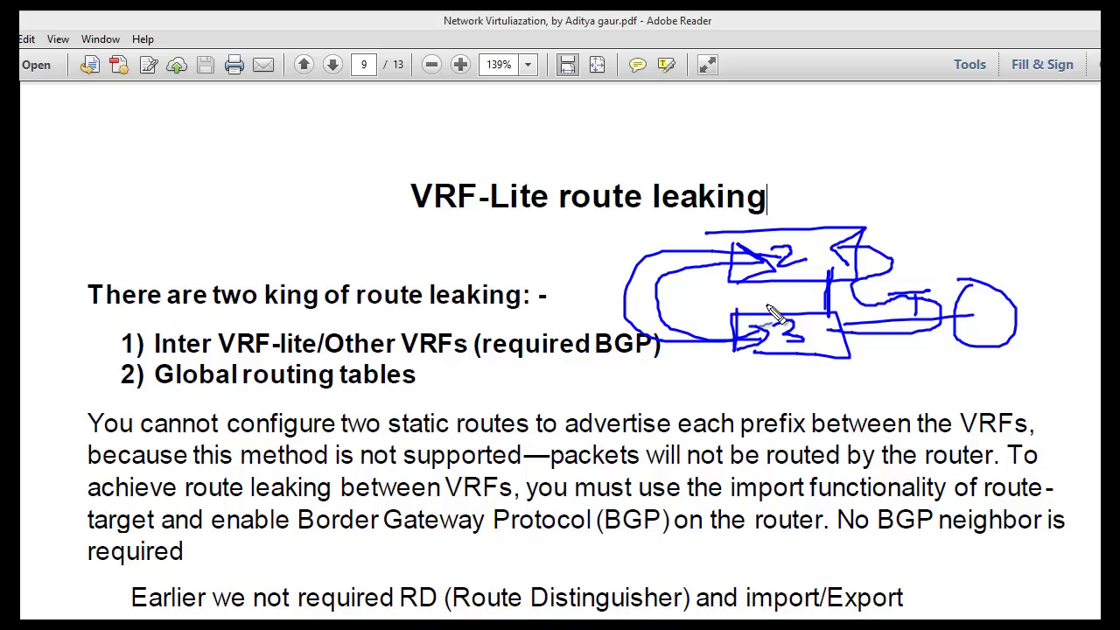
pyautogui.moveTo(524, 246); pyautogui.dragTo(536, 240)
pyautogui.moveTo(391, 175)
pyautogui.mouseDown()
pyautogui.moveTo(388, 226)
pyautogui.moveTo(541, 220)
pyautogui.mouseUp()
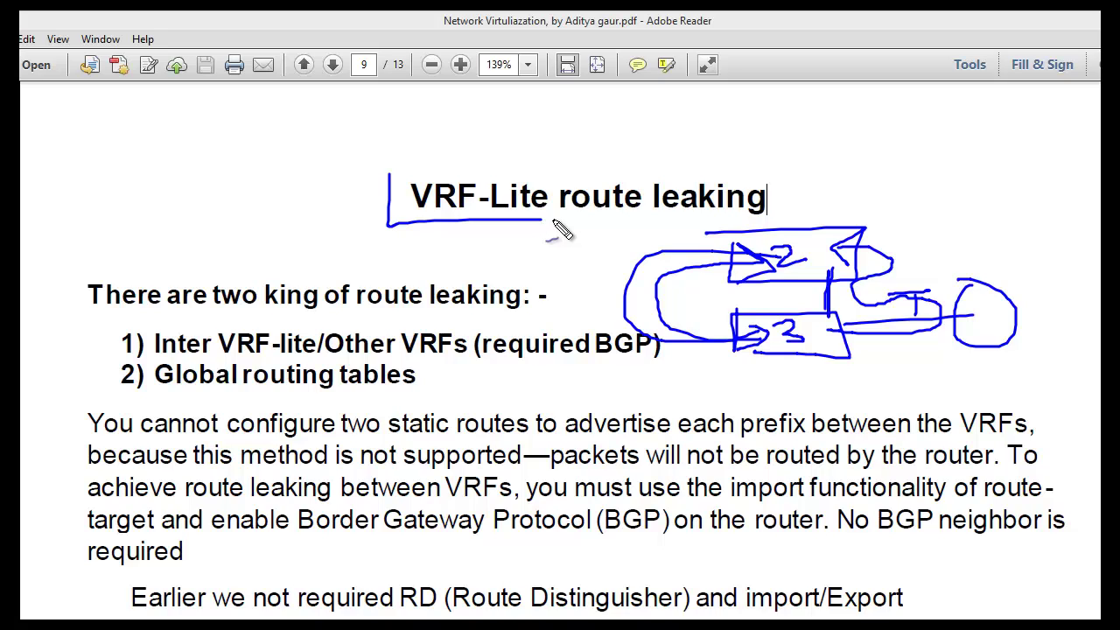
# Underline 'route leaking' in the title and first sentence, and tick list item 1
pyautogui.moveTo(558, 211); pyautogui.dragTo(790, 219)
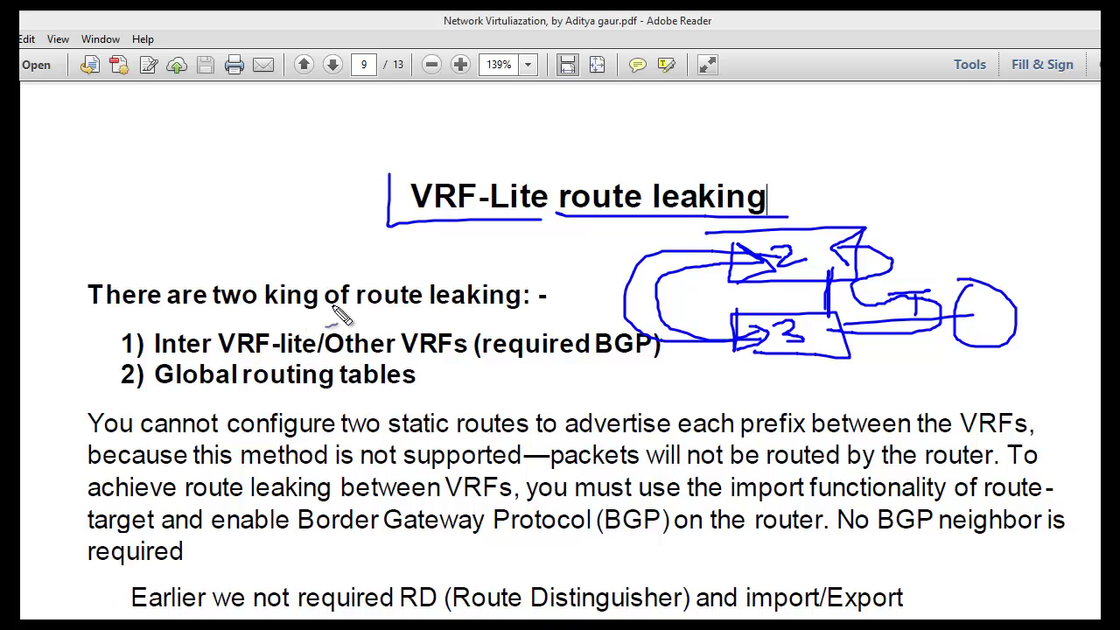
pyautogui.moveTo(355, 298)
pyautogui.mouseDown()
pyautogui.moveTo(552, 313)
pyautogui.moveTo(547, 299)
pyautogui.mouseUp()
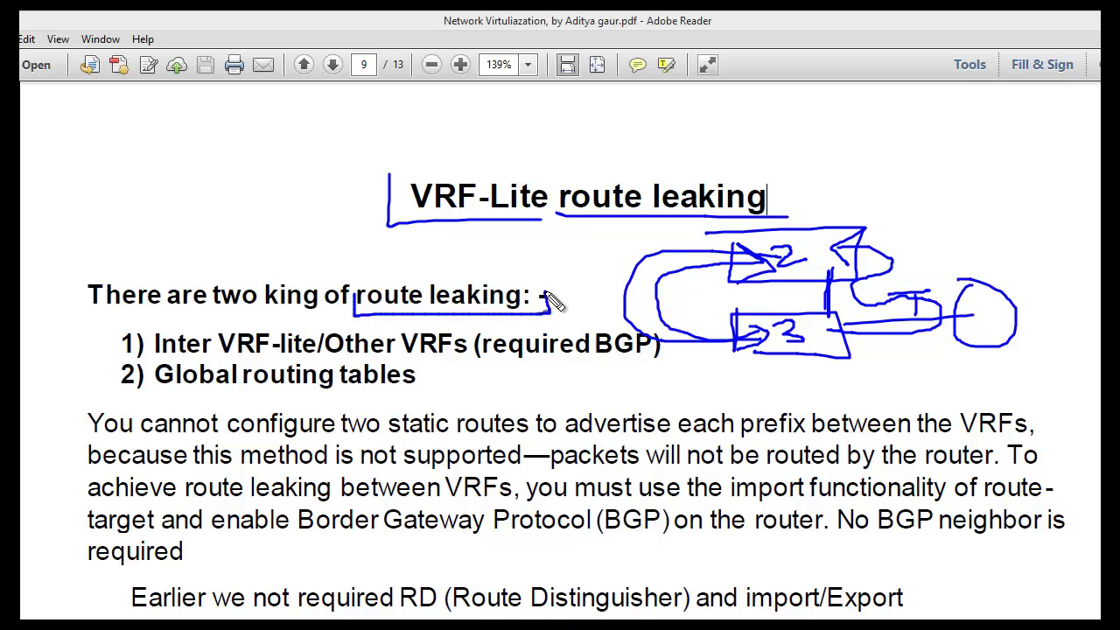
pyautogui.moveTo(117, 327)
pyautogui.mouseDown()
pyautogui.moveTo(130, 338)
pyautogui.moveTo(184, 323)
pyautogui.mouseUp()
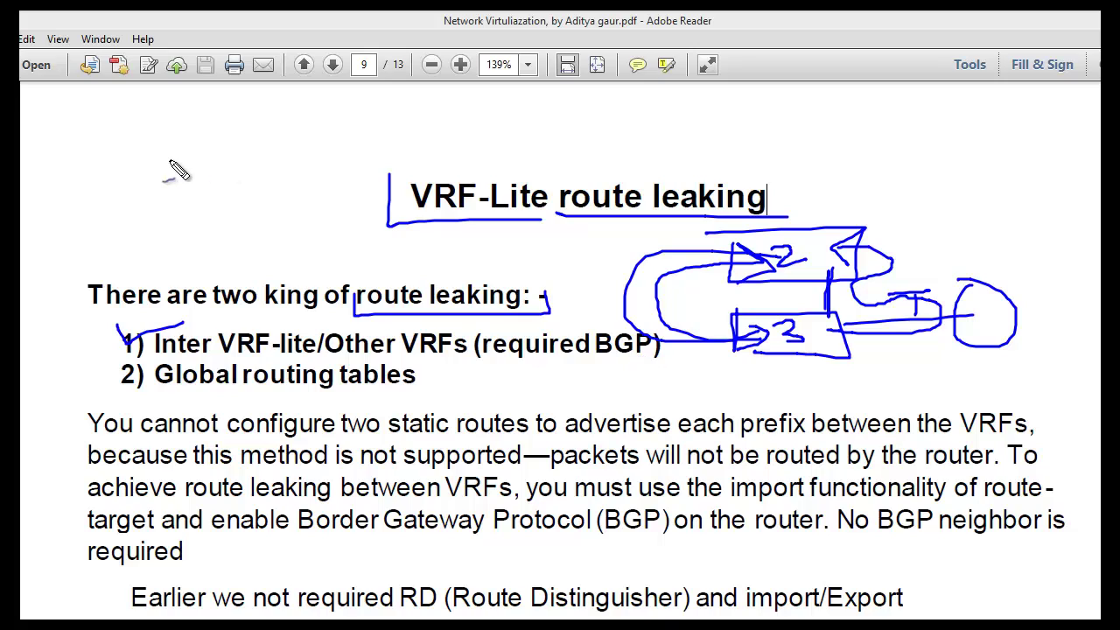
# Sketch ovals numbered 1 and 2 above the title, joined by a larger oval
pyautogui.moveTo(214, 130)
pyautogui.mouseDown()
pyautogui.moveTo(199, 130)
pyautogui.moveTo(235, 158)
pyautogui.mouseUp()
pyautogui.moveTo(501, 118)
pyautogui.mouseDown()
pyautogui.moveTo(497, 154)
pyautogui.moveTo(543, 145)
pyautogui.mouseUp()
pyautogui.moveTo(278, 133)
pyautogui.mouseDown()
pyautogui.moveTo(437, 171)
pyautogui.moveTo(277, 156)
pyautogui.moveTo(252, 196)
pyautogui.mouseUp()
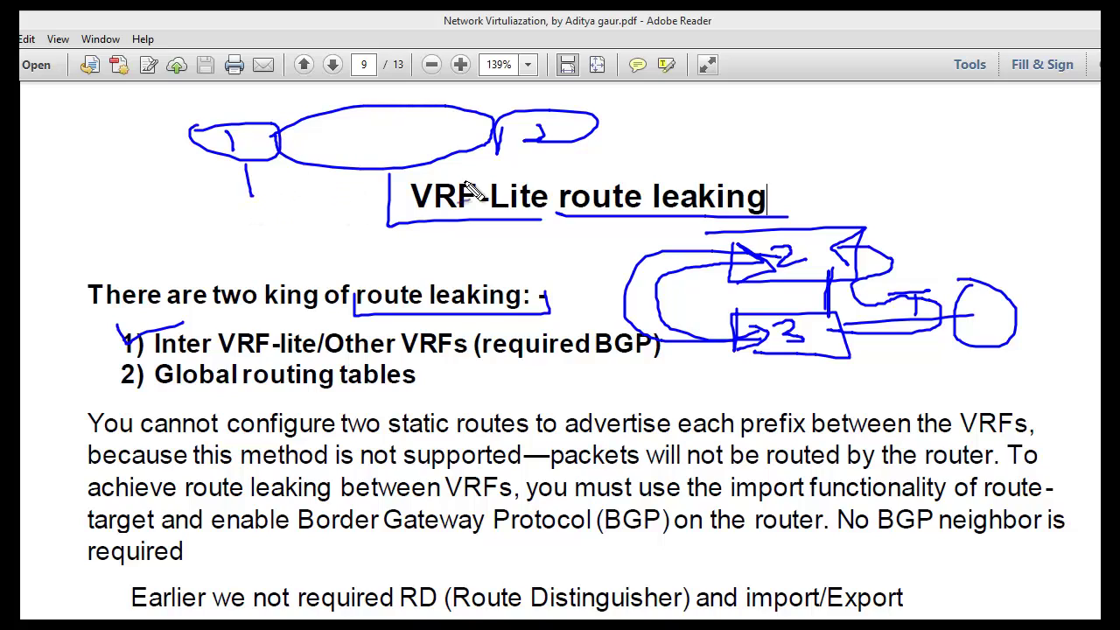
# Curve a stroke from oval 2 to oval 1, mark 'king', and arrow Global routing tables
pyautogui.moveTo(550, 136)
pyautogui.mouseDown()
pyautogui.moveTo(387, 199)
pyautogui.moveTo(294, 166)
pyautogui.mouseUp()
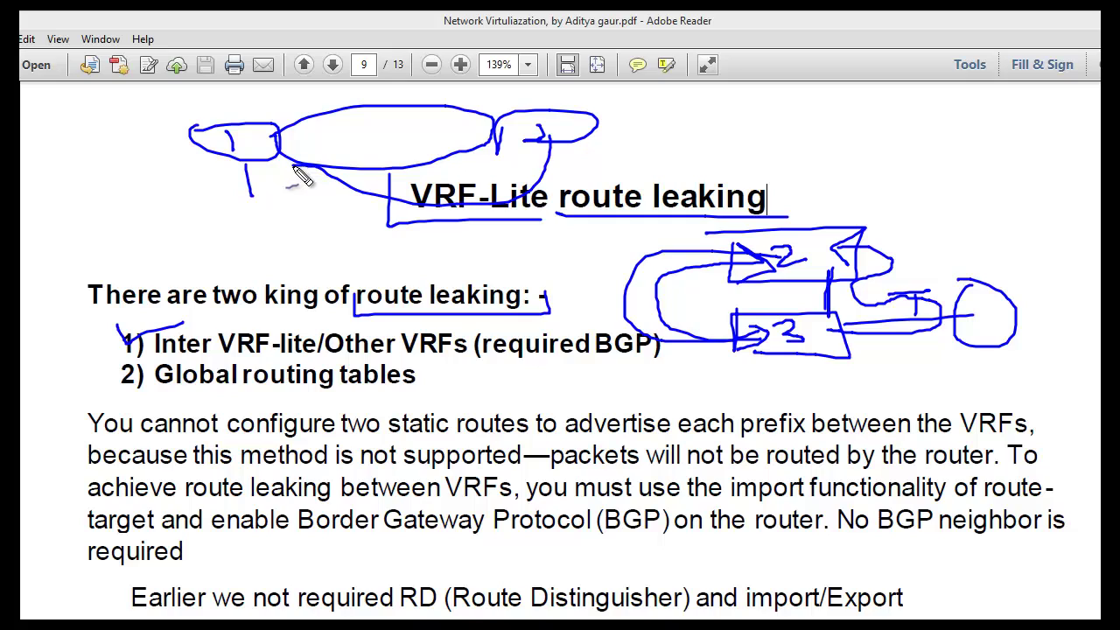
pyautogui.moveTo(277, 266); pyautogui.dragTo(307, 311)
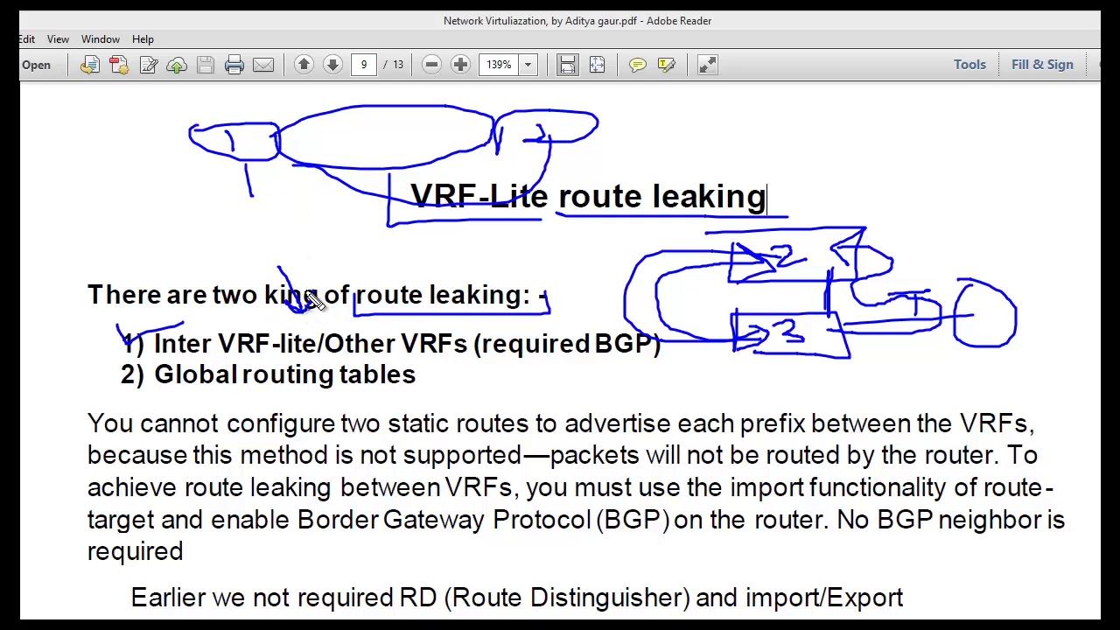
pyautogui.moveTo(186, 430)
pyautogui.mouseDown()
pyautogui.moveTo(198, 399)
pyautogui.moveTo(211, 401)
pyautogui.mouseUp()
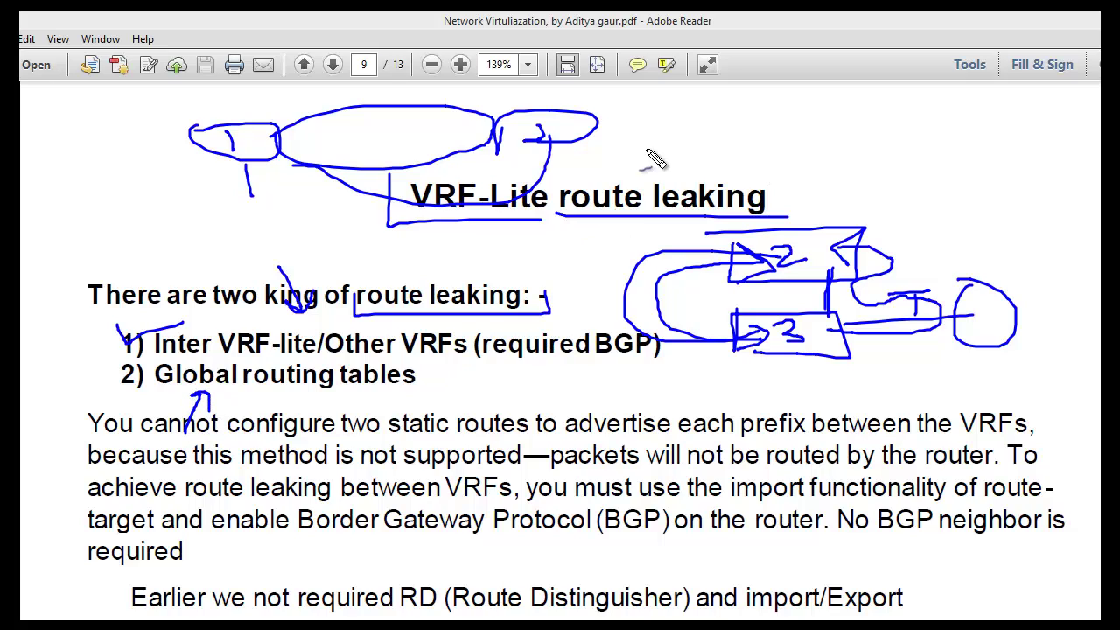
# Draw three linked circles with a wavy path at top right, then discard all pen ink
pyautogui.moveTo(827, 135); pyautogui.dragTo(836, 123)
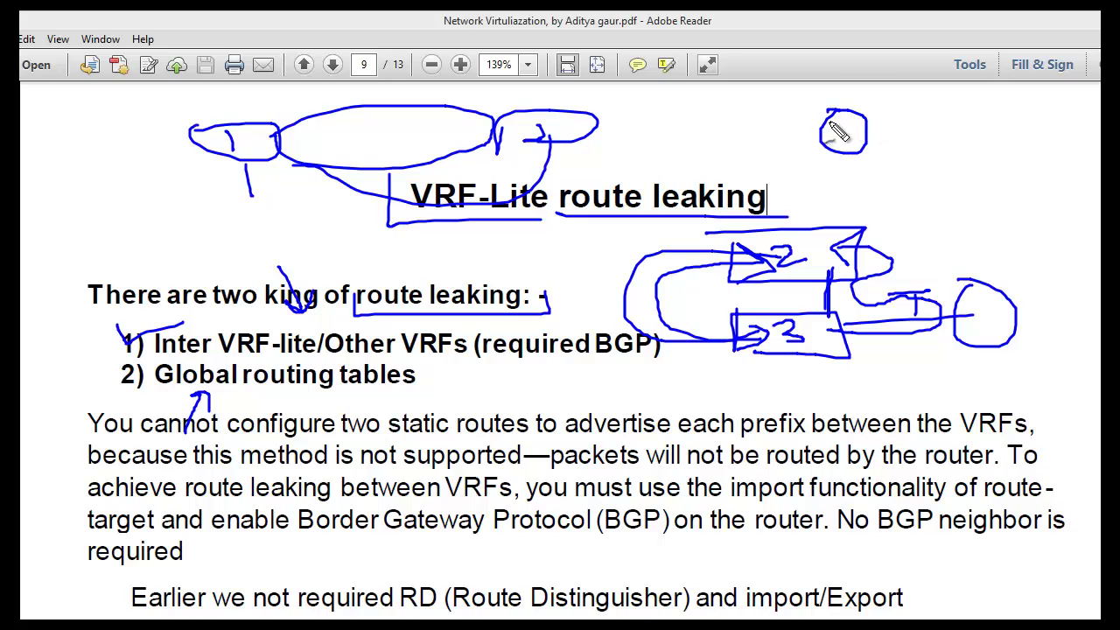
pyautogui.moveTo(718, 114); pyautogui.dragTo(719, 115)
pyautogui.moveTo(871, 141)
pyautogui.mouseDown()
pyautogui.moveTo(920, 155)
pyautogui.moveTo(952, 196)
pyautogui.moveTo(926, 153)
pyautogui.mouseUp()
pyautogui.moveTo(724, 136)
pyautogui.mouseDown()
pyautogui.moveTo(820, 147)
pyautogui.moveTo(1022, 125)
pyautogui.mouseUp()
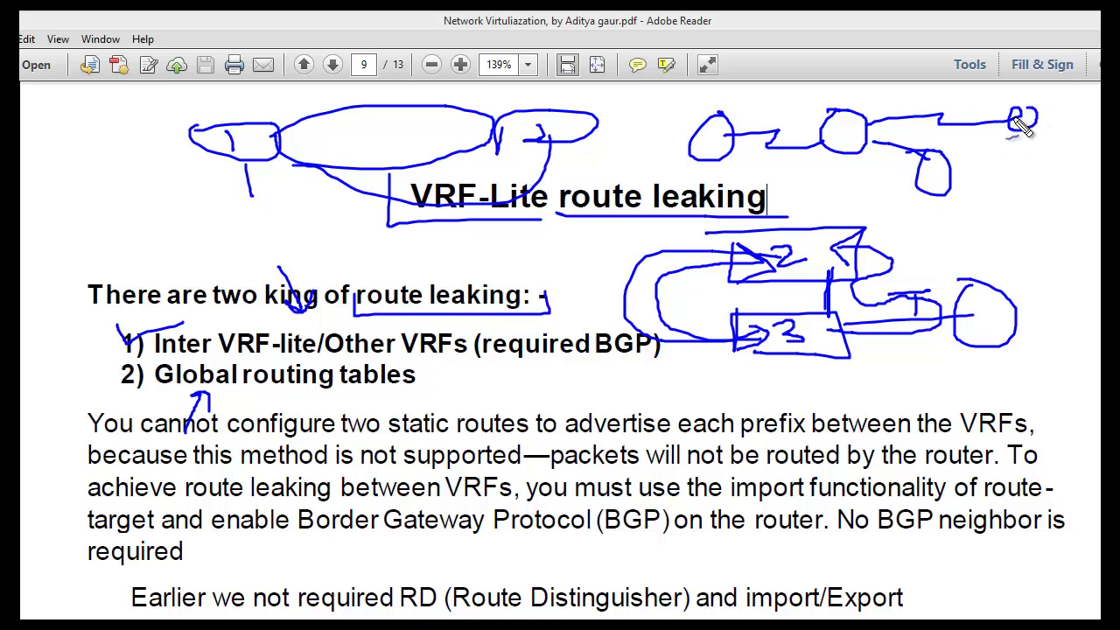
pyautogui.moveTo(908, 113); pyautogui.dragTo(991, 109)
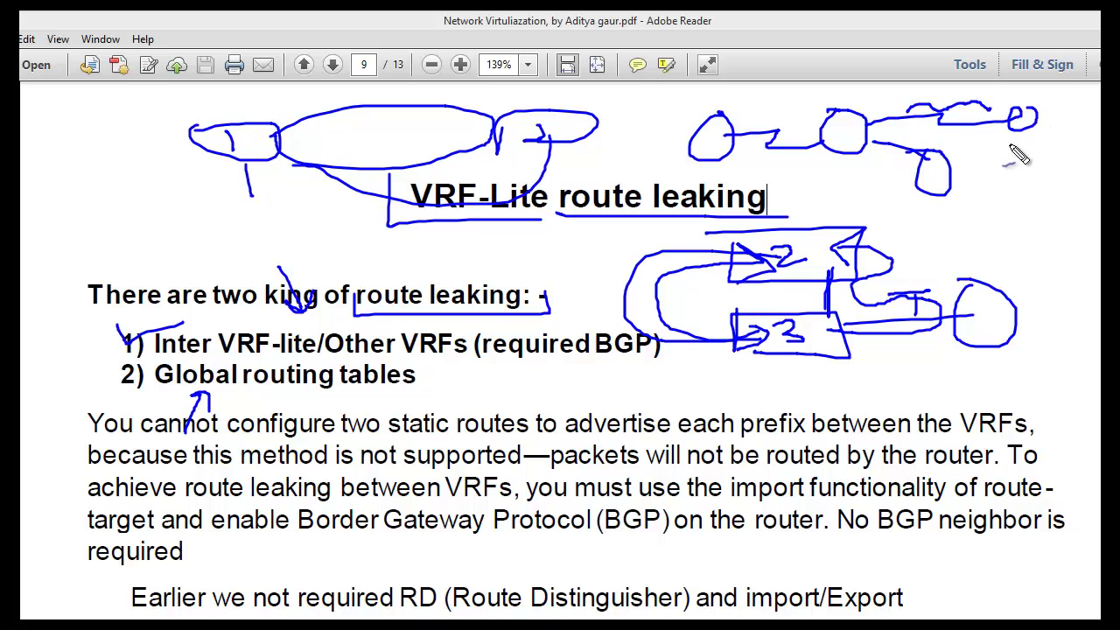
pyautogui.moveTo(910, 115)
pyautogui.mouseDown()
pyautogui.moveTo(879, 140)
pyautogui.moveTo(910, 131)
pyautogui.moveTo(897, 147)
pyautogui.moveTo(920, 166)
pyautogui.mouseUp()
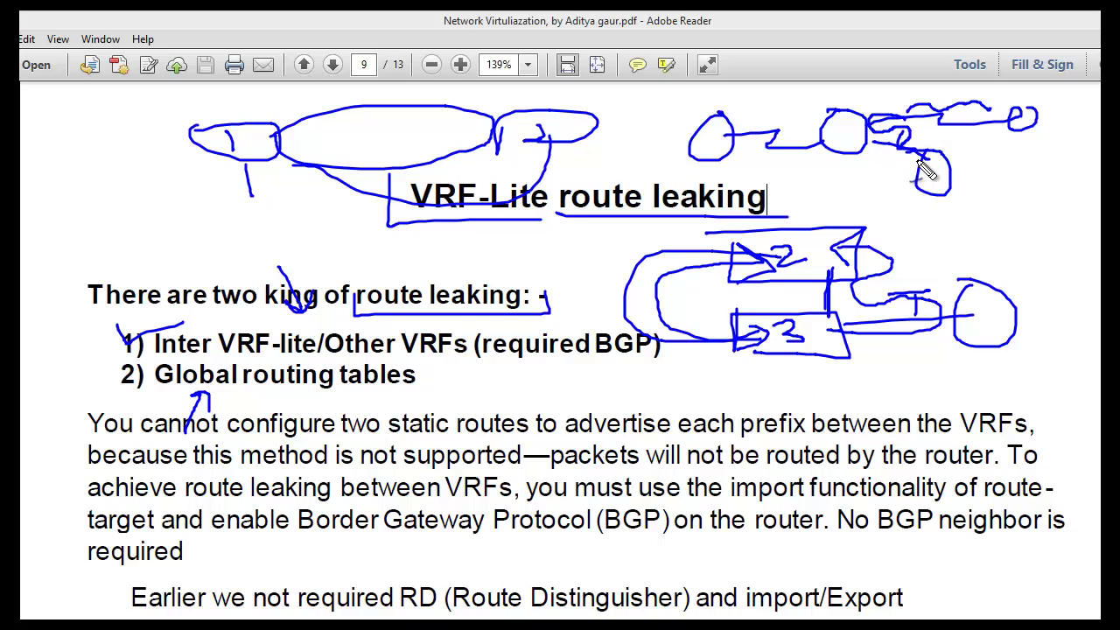
pyautogui.moveTo(882, 207)
pyautogui.mouseDown()
pyautogui.moveTo(884, 166)
pyautogui.moveTo(910, 186)
pyautogui.mouseUp()
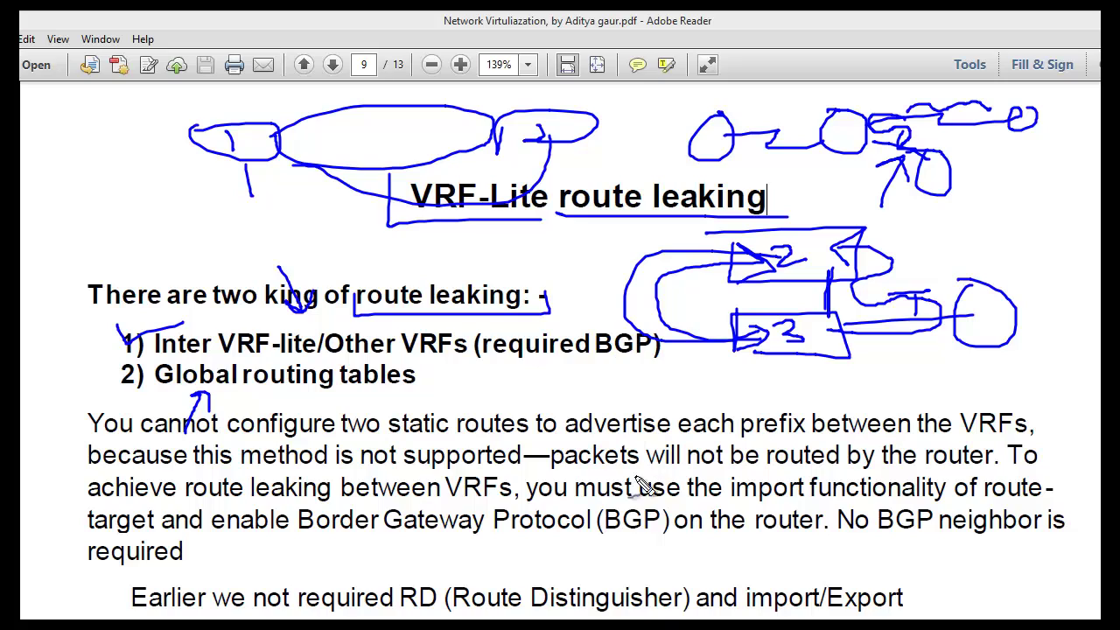
pyautogui.press('Escape')
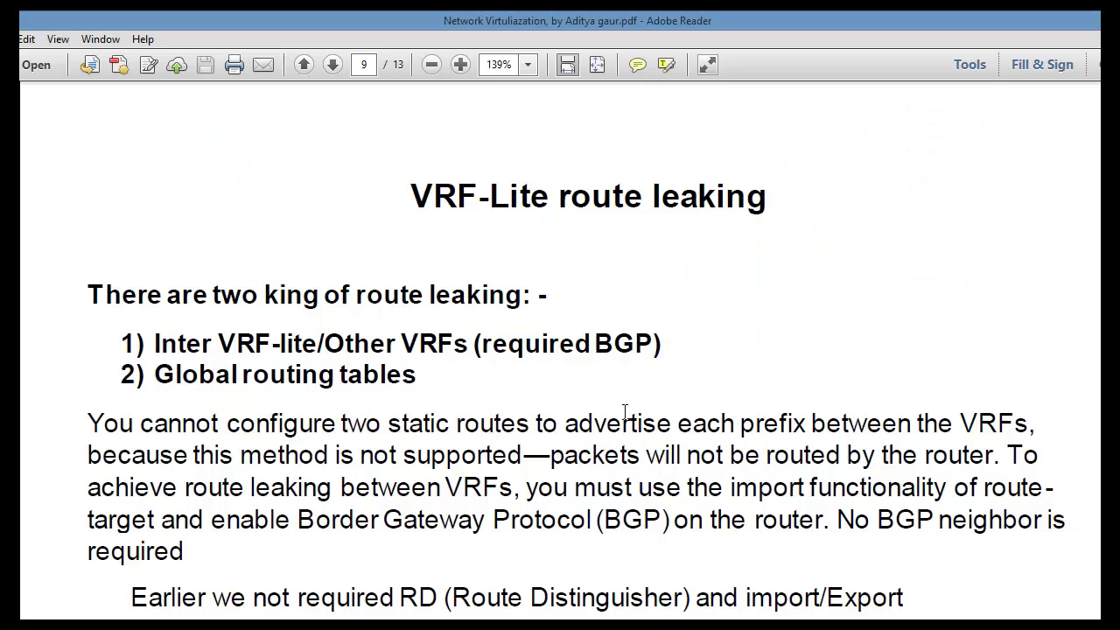
# Select the VRF-lite/Other VRFs text in item 1, the VRF-Lite title, and Global routing tables
pyautogui.scroll(-2, 625, 411)
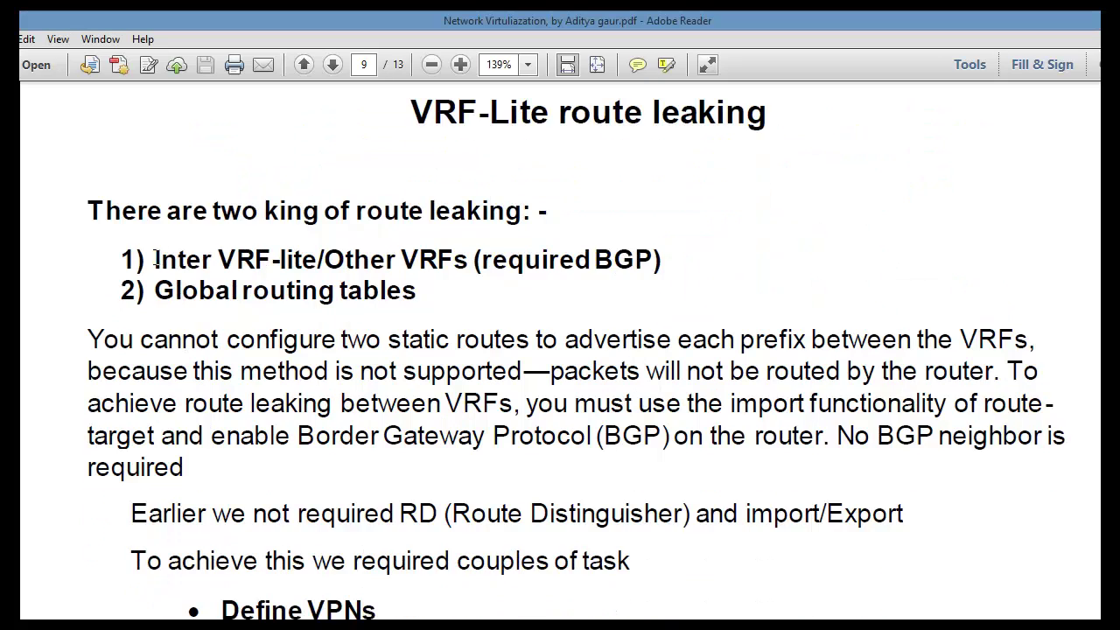
pyautogui.moveTo(154, 259); pyautogui.dragTo(326, 255)
pyautogui.moveTo(418, 253); pyautogui.dragTo(468, 253)
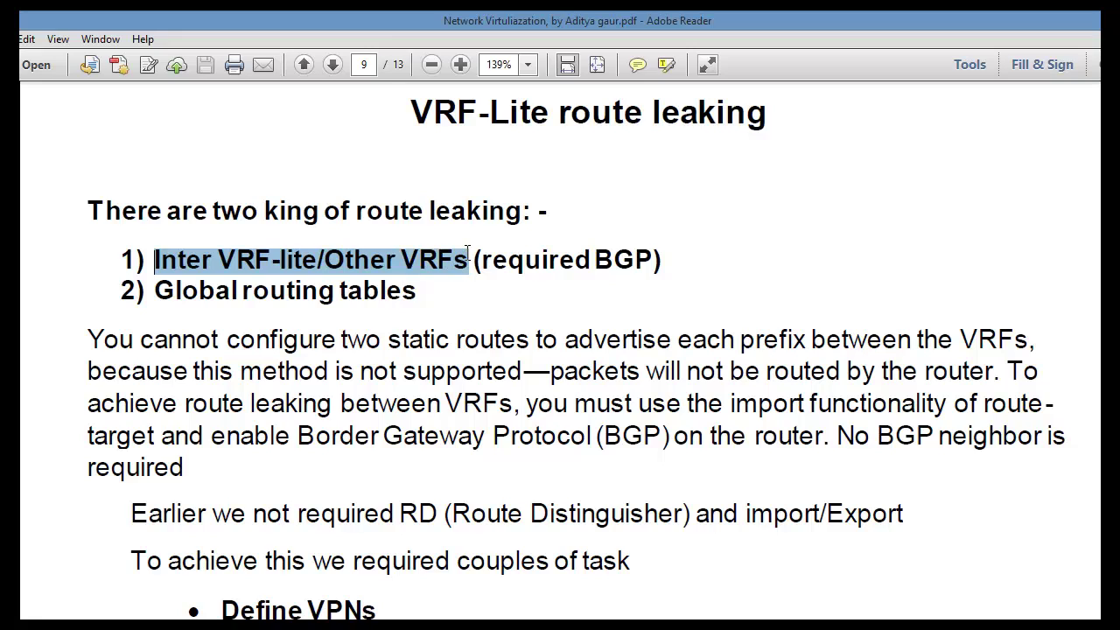
pyautogui.moveTo(409, 114); pyautogui.dragTo(544, 119)
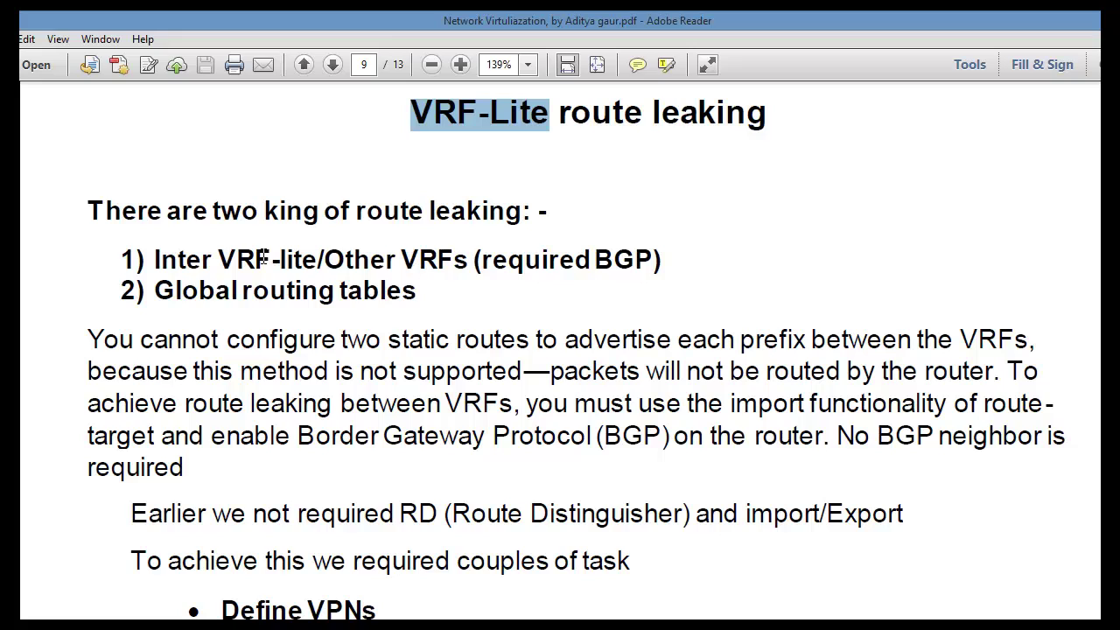
pyautogui.moveTo(219, 255); pyautogui.dragTo(592, 255)
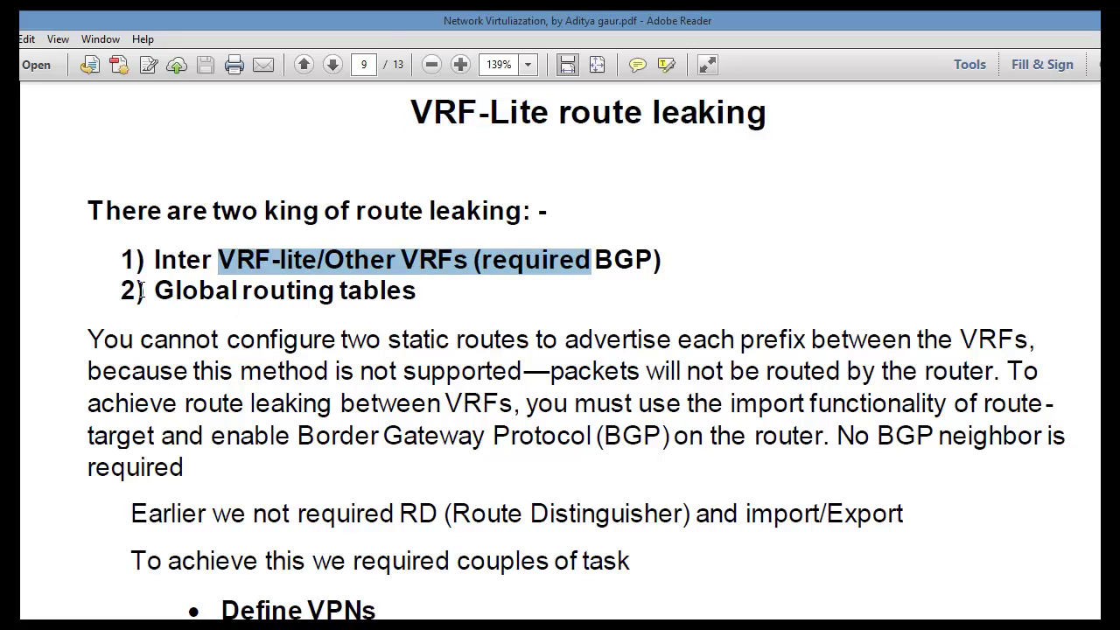
pyautogui.moveTo(156, 292); pyautogui.dragTo(417, 300)
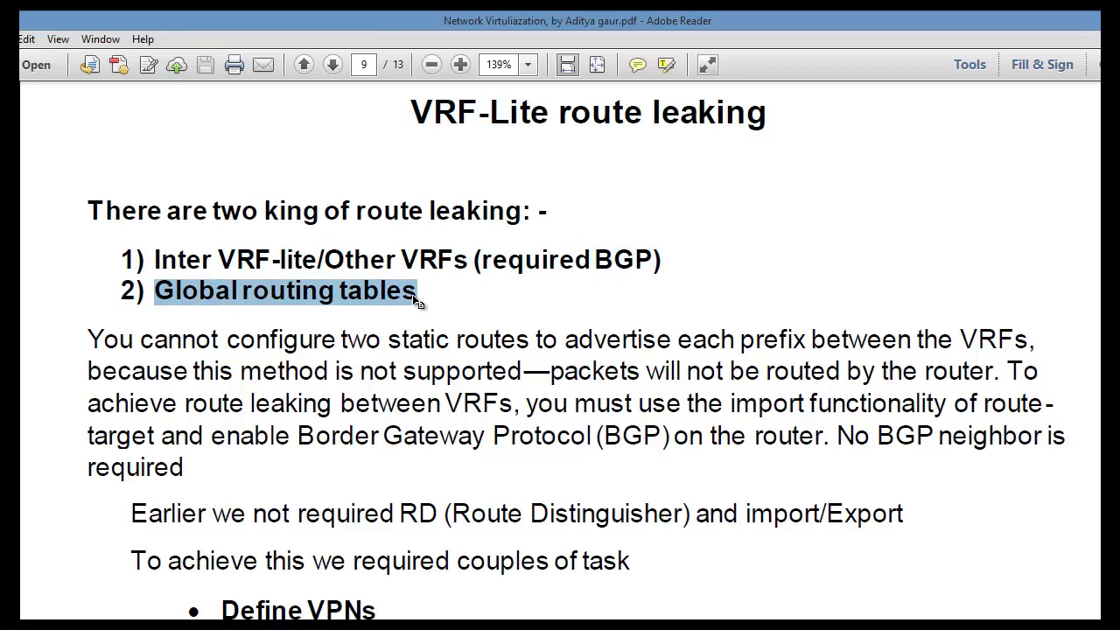
pyautogui.scroll(-4, 412, 295)
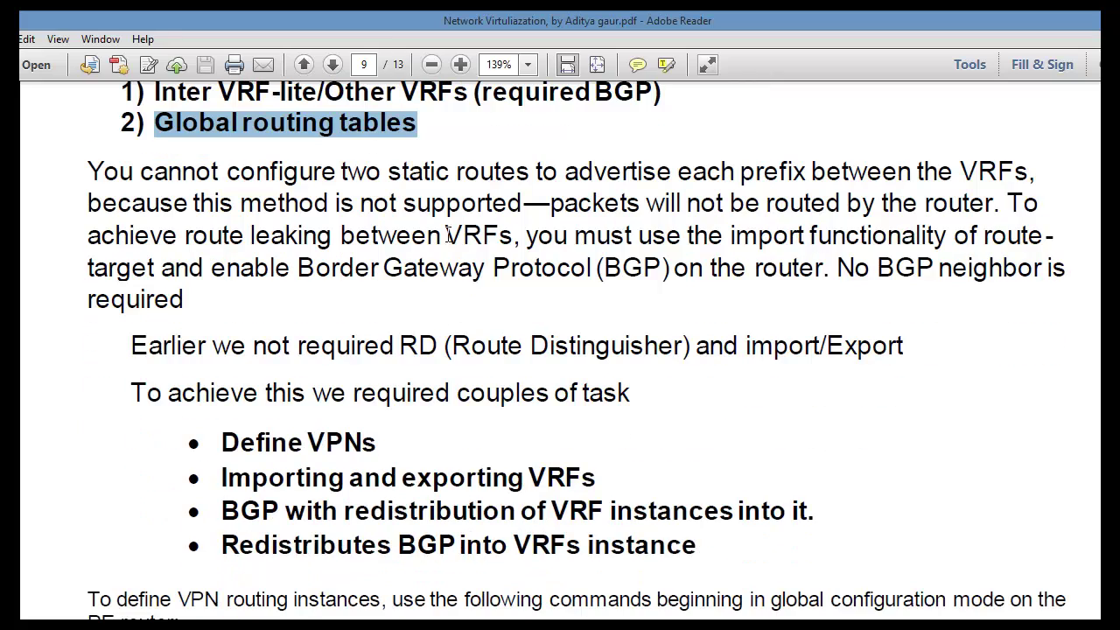
# Select the static routes/BGP paragraph, Route Distinguisher, and each task from Define VPNs to Redistributes BGP
pyautogui.moveTo(91, 175); pyautogui.dragTo(190, 313)
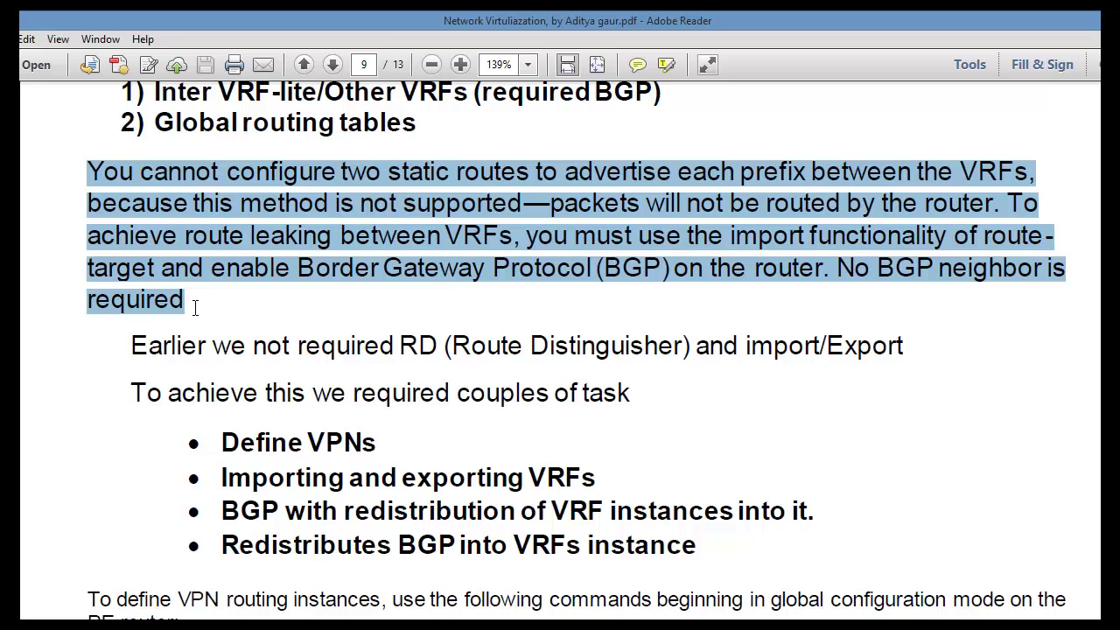
pyautogui.scroll(-1, 378, 337)
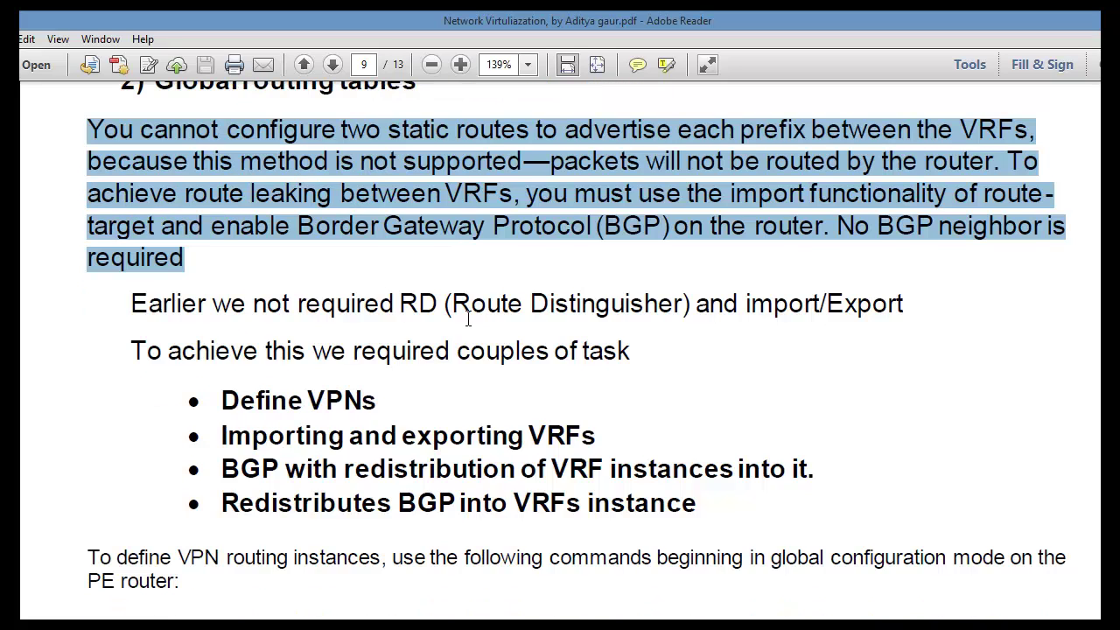
pyautogui.click(466, 321)
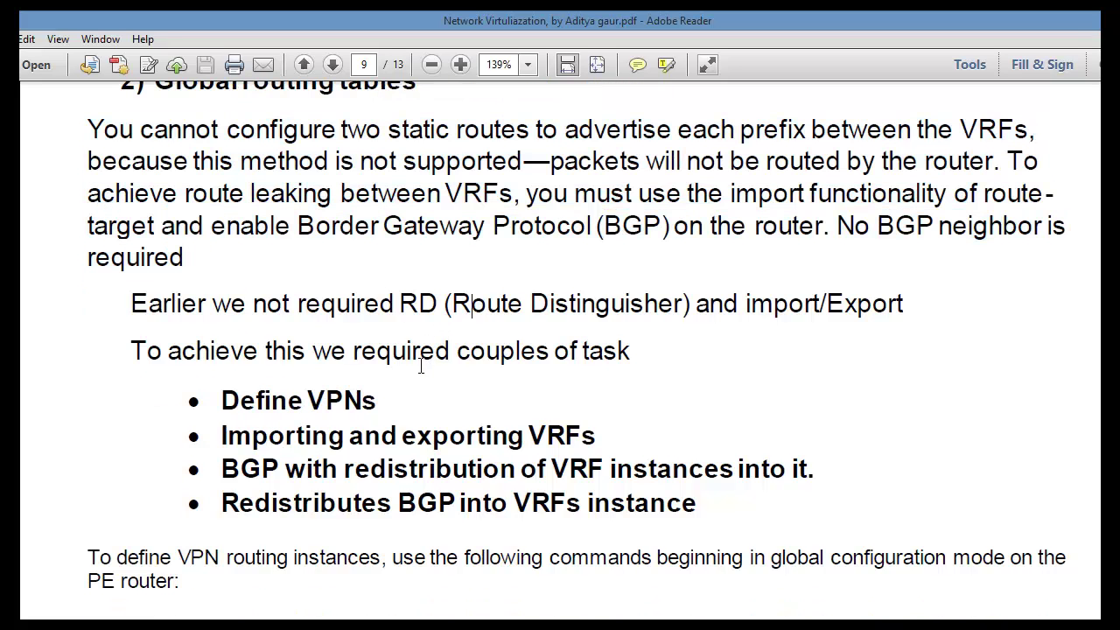
pyautogui.moveTo(682, 304); pyautogui.dragTo(451, 304)
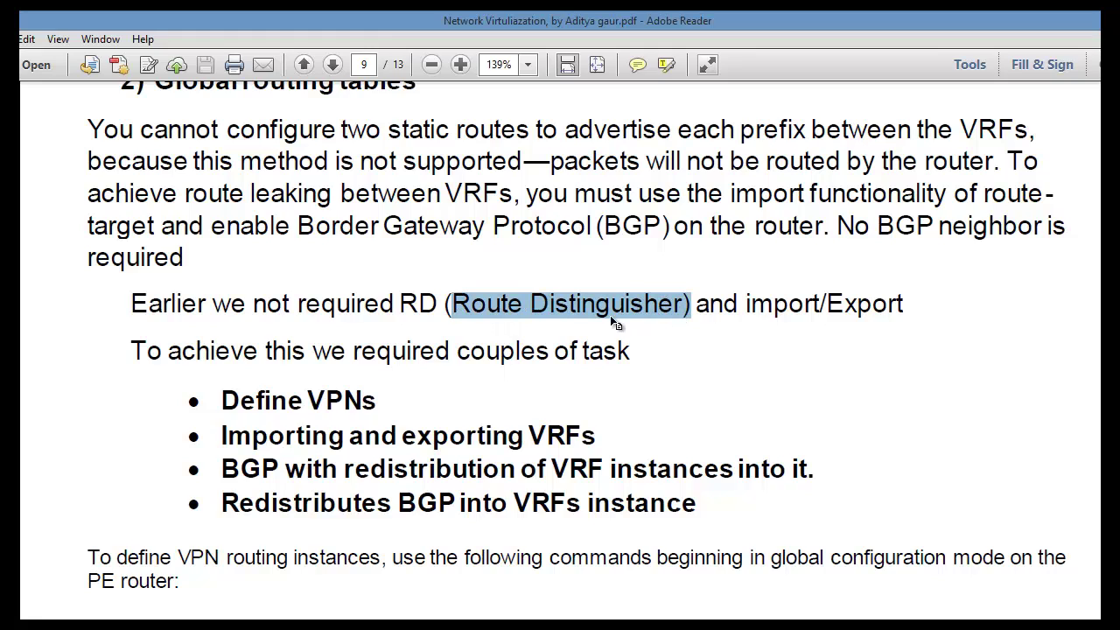
pyautogui.moveTo(222, 401); pyautogui.dragTo(385, 399)
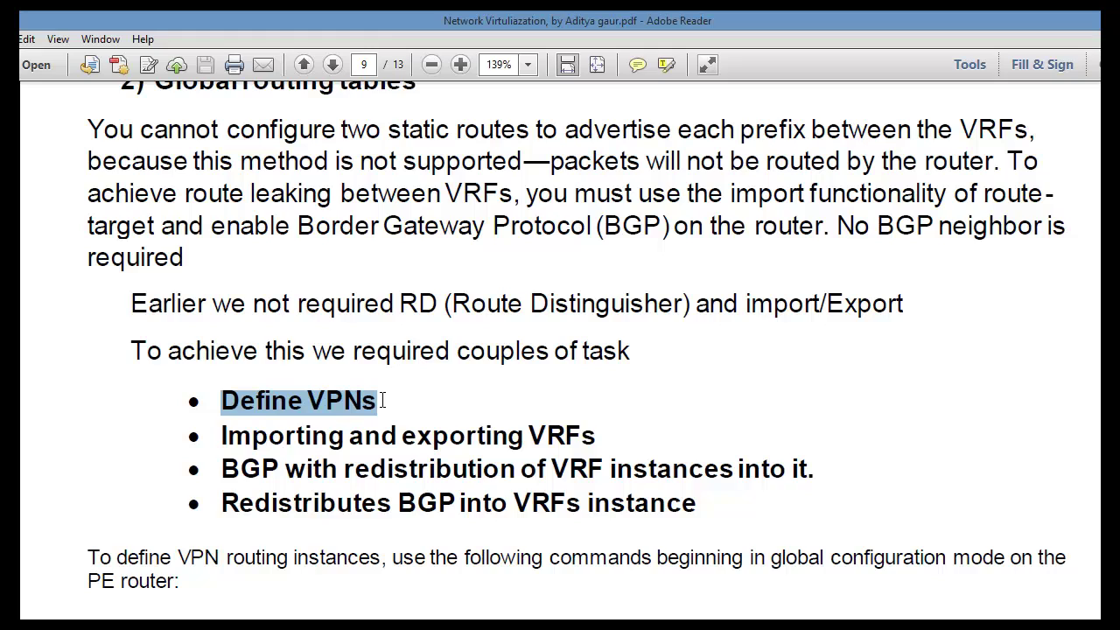
pyautogui.moveTo(223, 435); pyautogui.dragTo(592, 437)
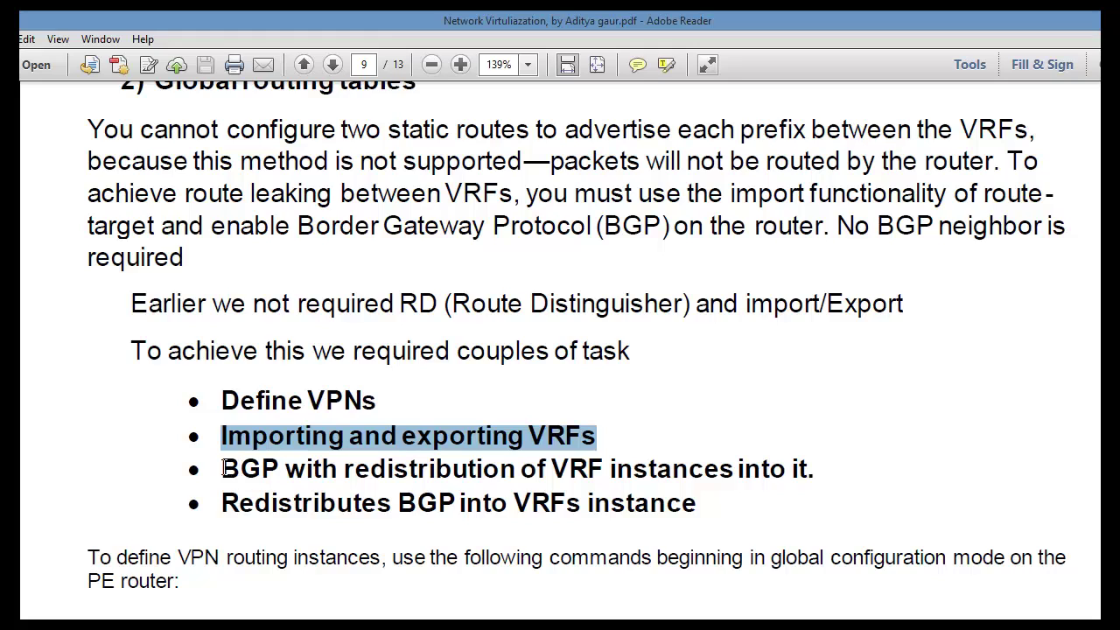
pyautogui.moveTo(225, 468); pyautogui.dragTo(280, 469)
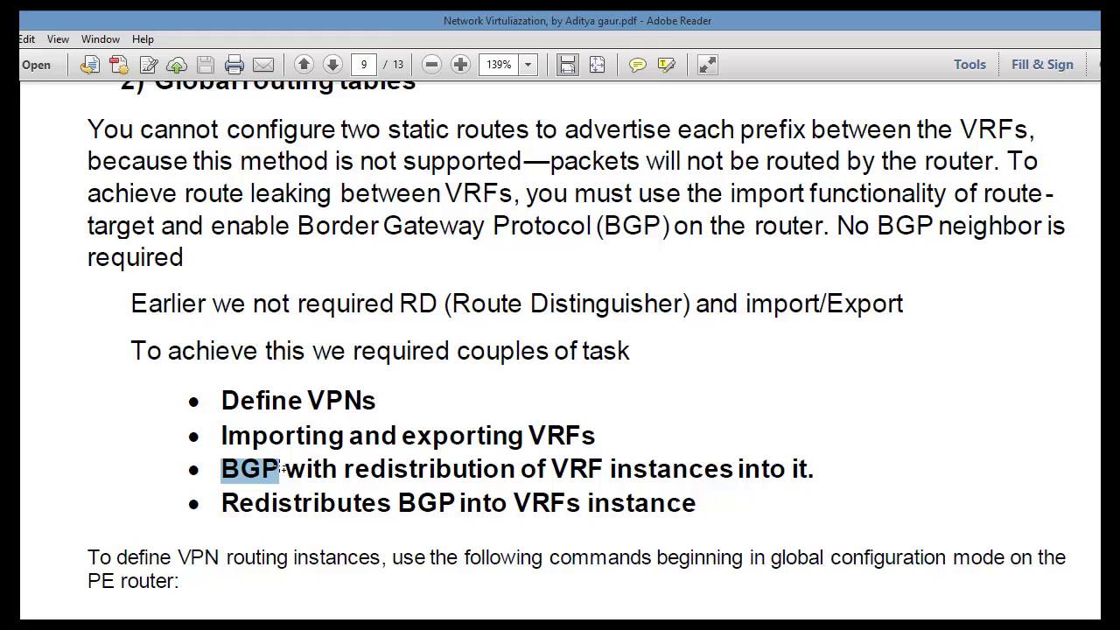
pyautogui.moveTo(281, 470); pyautogui.dragTo(226, 465)
pyautogui.scroll(-2, 447, 484)
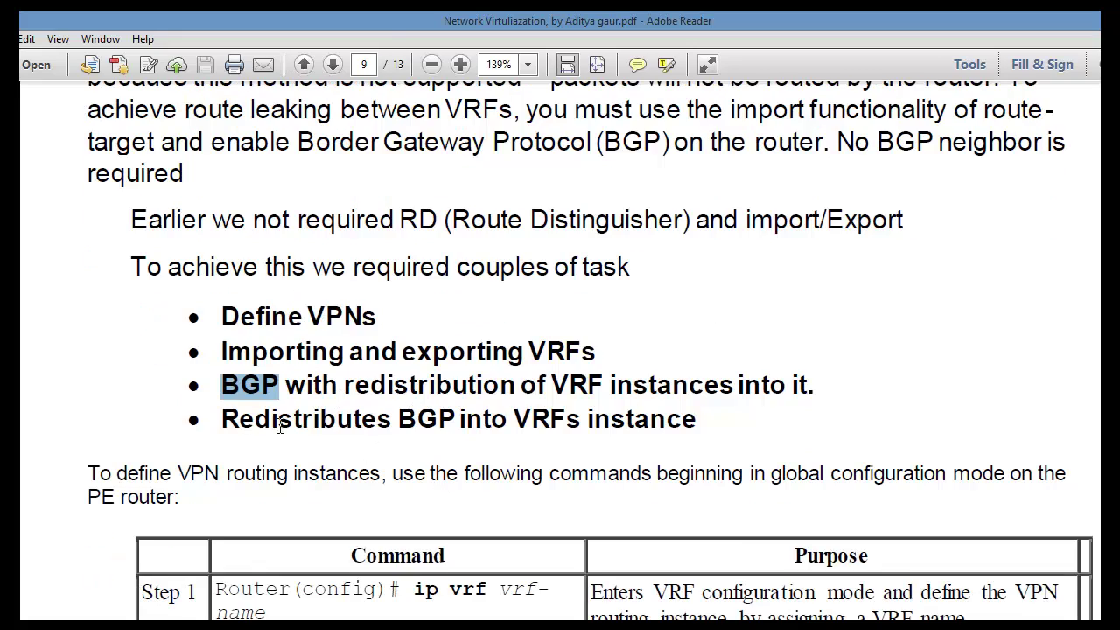
pyautogui.moveTo(226, 421); pyautogui.dragTo(648, 421)
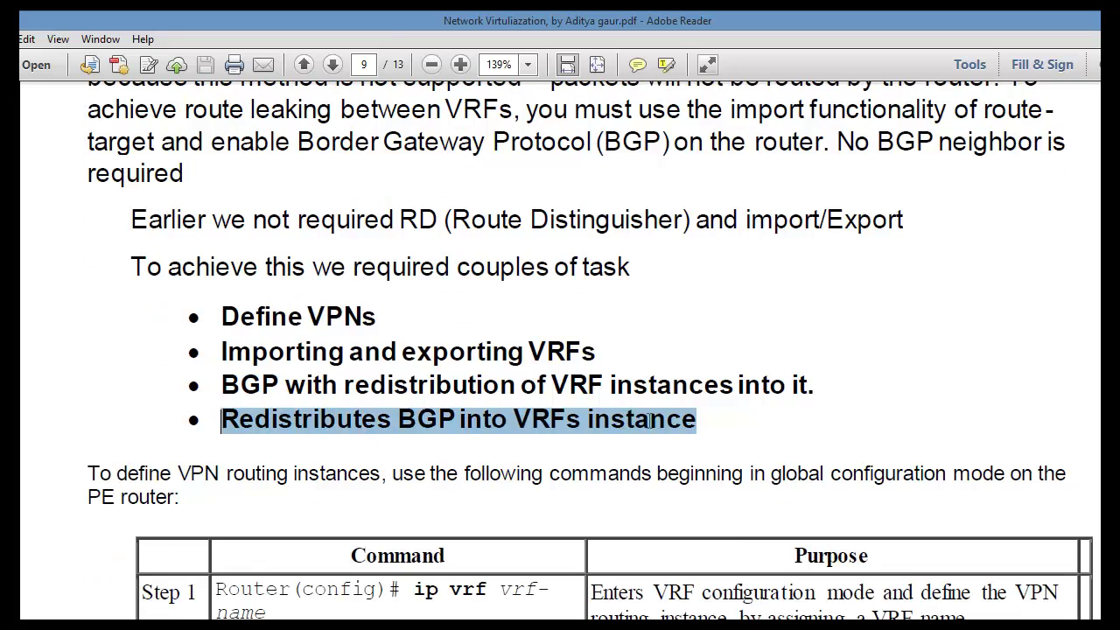
pyautogui.click(580, 450)
# Select key terms again: RD, VPNs, Importing and exporting, VRFs, and 'BGP with'
pyautogui.moveTo(438, 224)
pyautogui.mouseDown()
pyautogui.moveTo(297, 223)
pyautogui.moveTo(398, 223)
pyautogui.mouseUp()
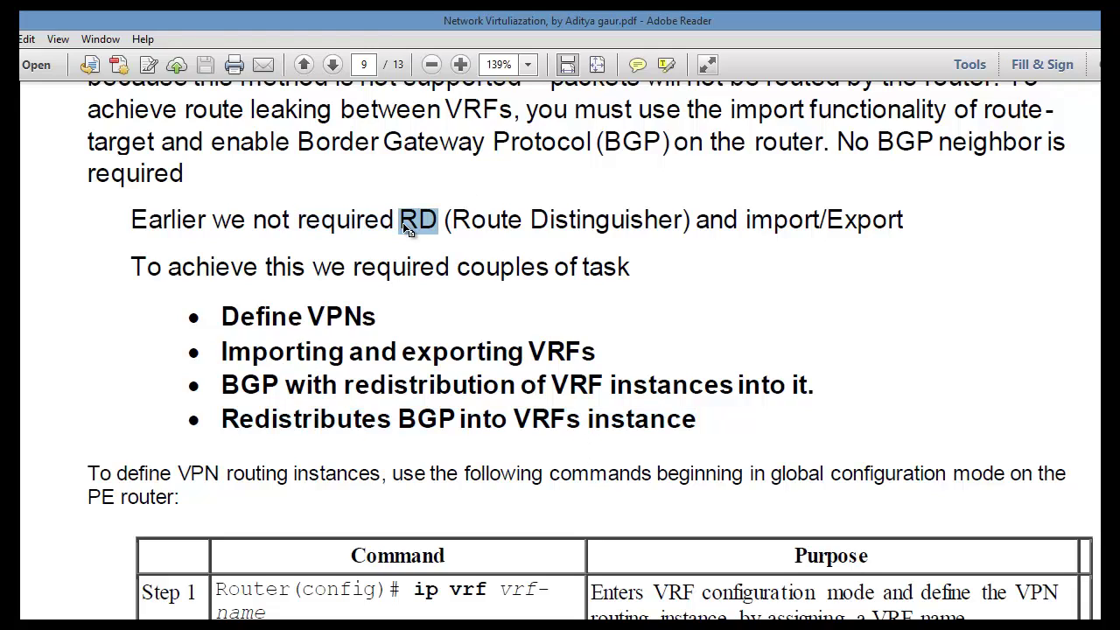
pyautogui.moveTo(303, 316); pyautogui.dragTo(387, 315)
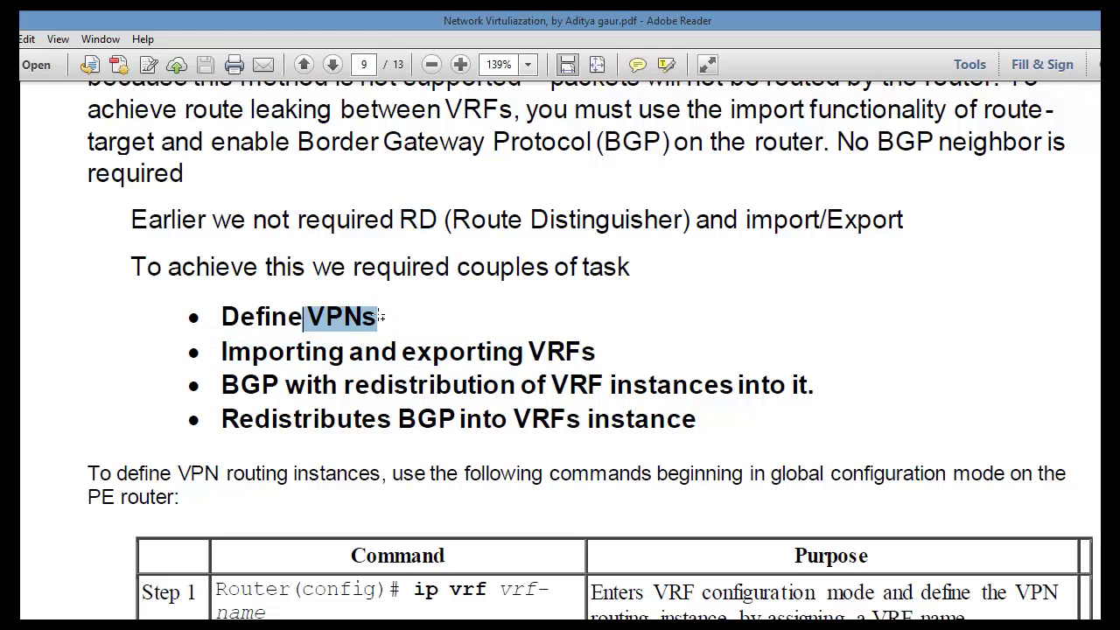
pyautogui.moveTo(225, 351); pyautogui.dragTo(584, 359)
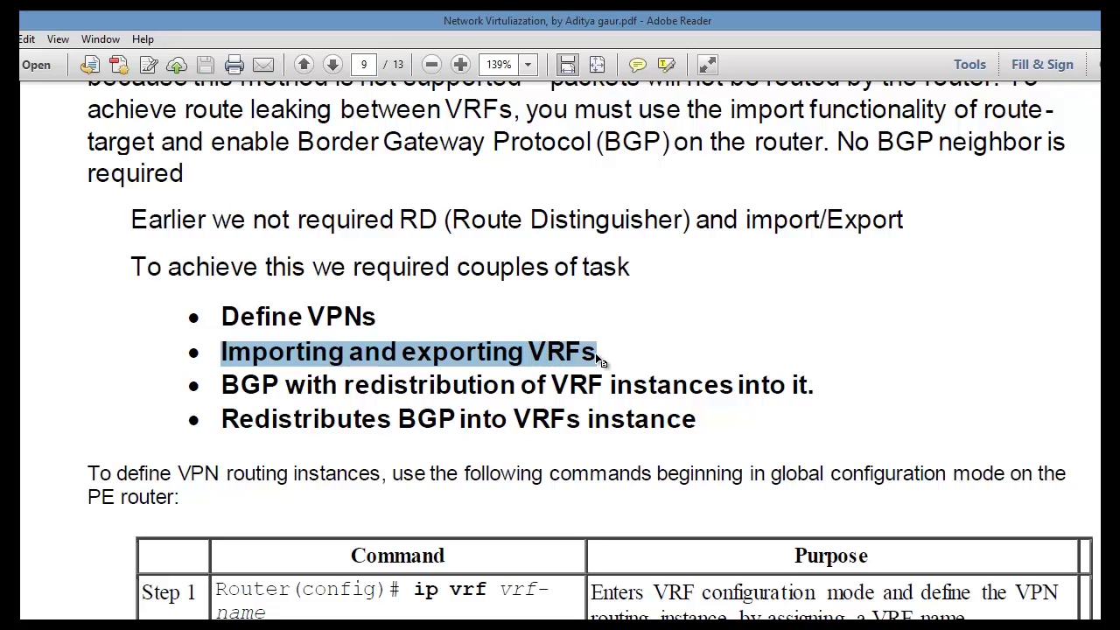
pyautogui.click(486, 382)
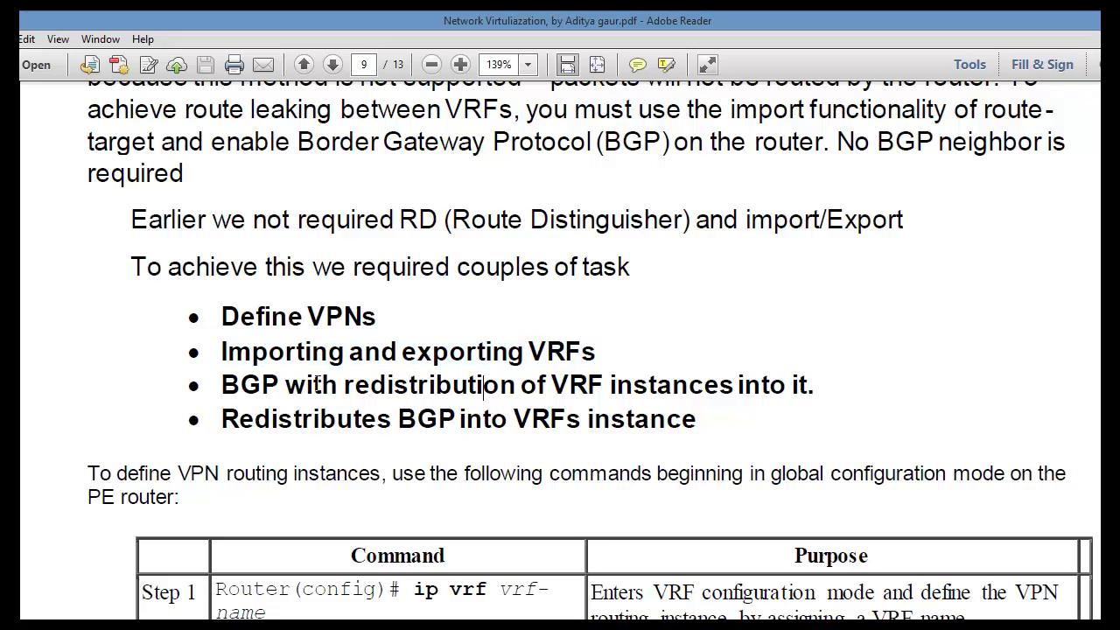
pyautogui.moveTo(223, 384); pyautogui.dragTo(276, 383)
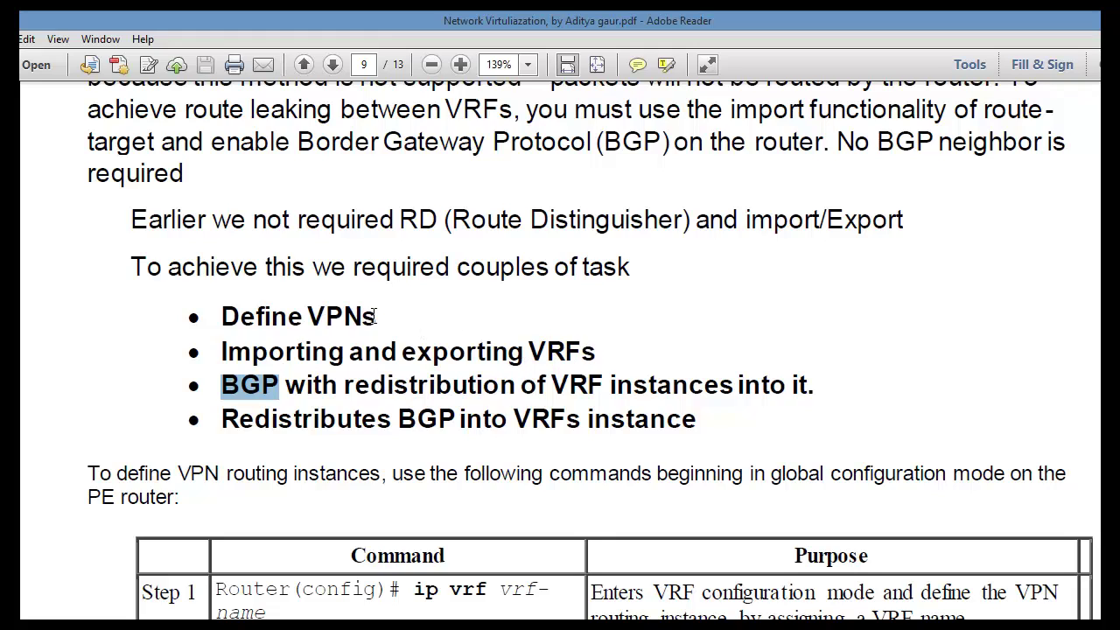
pyautogui.moveTo(374, 316); pyautogui.dragTo(308, 318)
pyautogui.moveTo(599, 351); pyautogui.dragTo(526, 348)
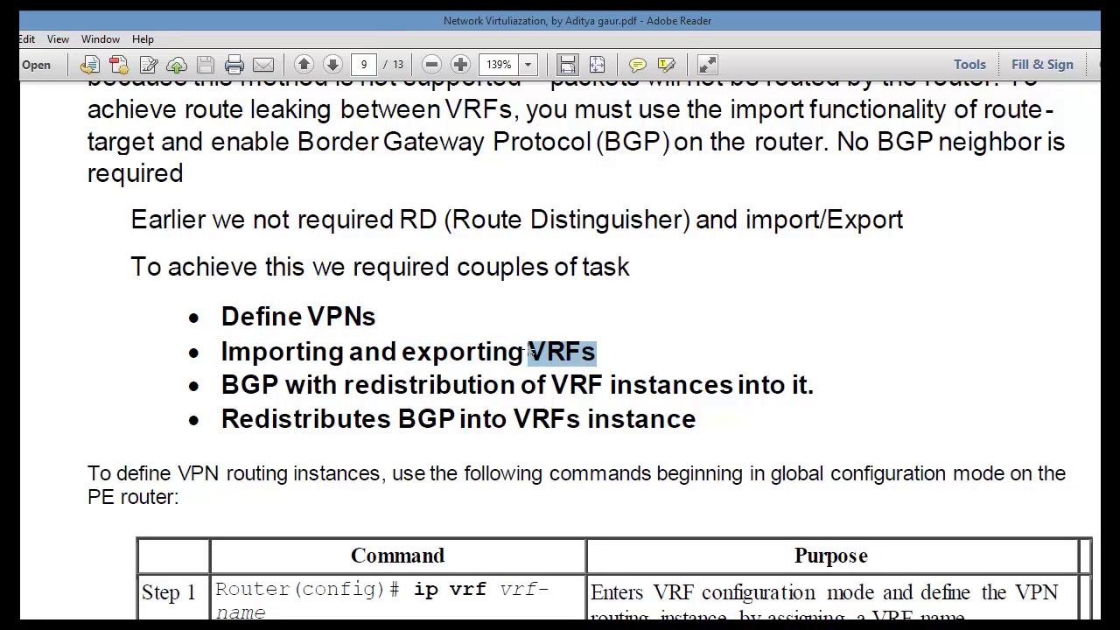
pyautogui.moveTo(599, 352); pyautogui.dragTo(524, 352)
pyautogui.moveTo(221, 386); pyautogui.dragTo(353, 394)
# Scroll ahead to the page 12 OSPF/BGP redistribution diagram, selecting then deselecting it
pyautogui.scroll(-10, 464, 312)
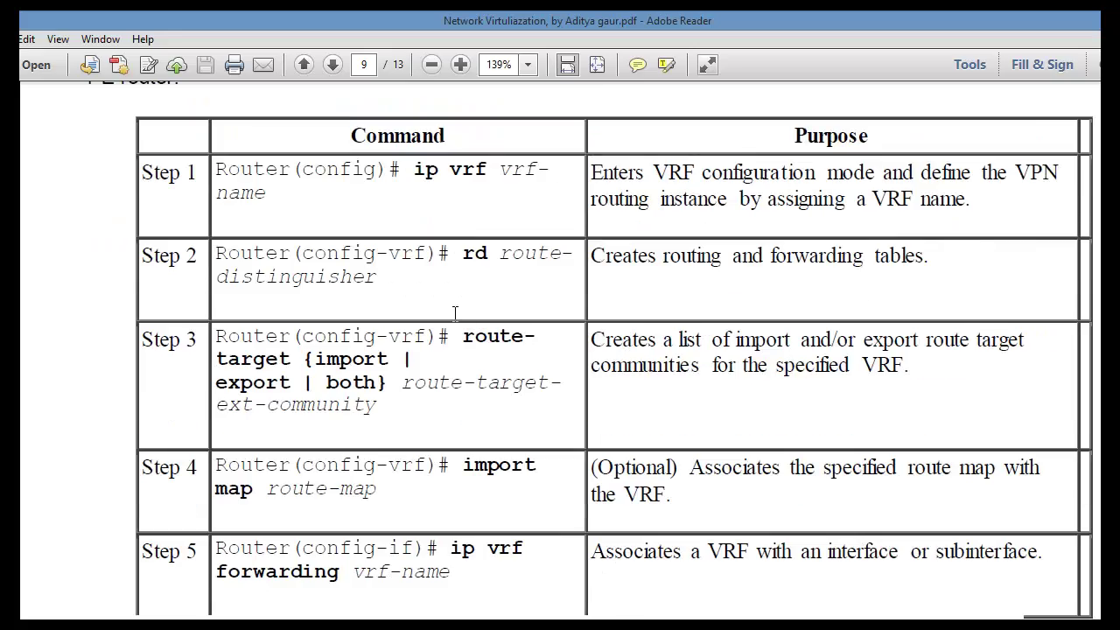
pyautogui.scroll(5, 453, 312)
pyautogui.scroll(-15, 446, 325)
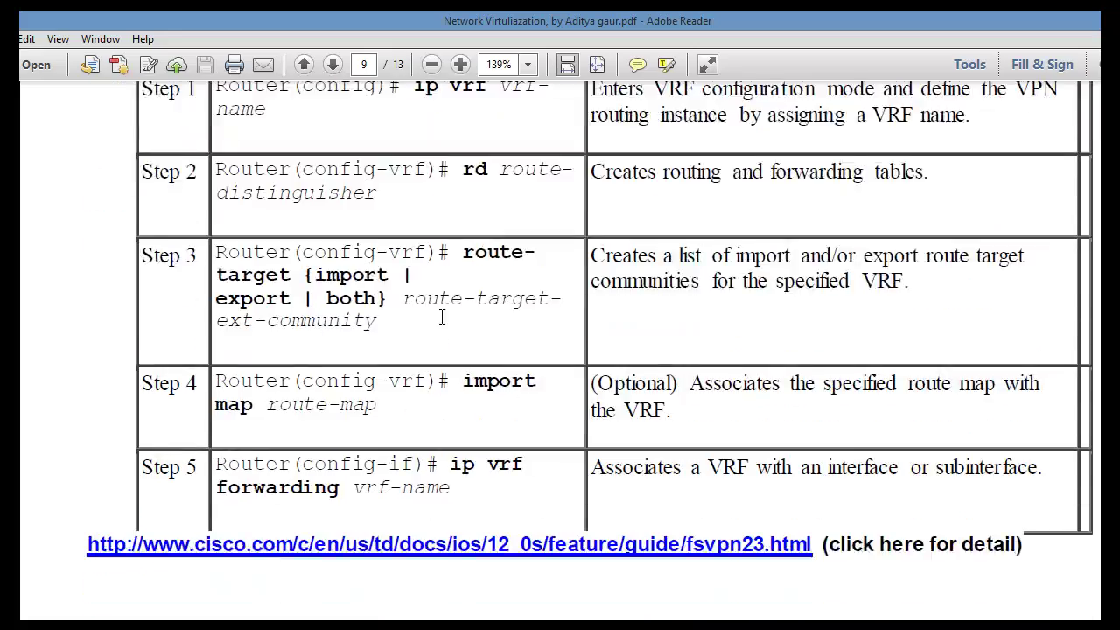
pyautogui.scroll(-20, 442, 320)
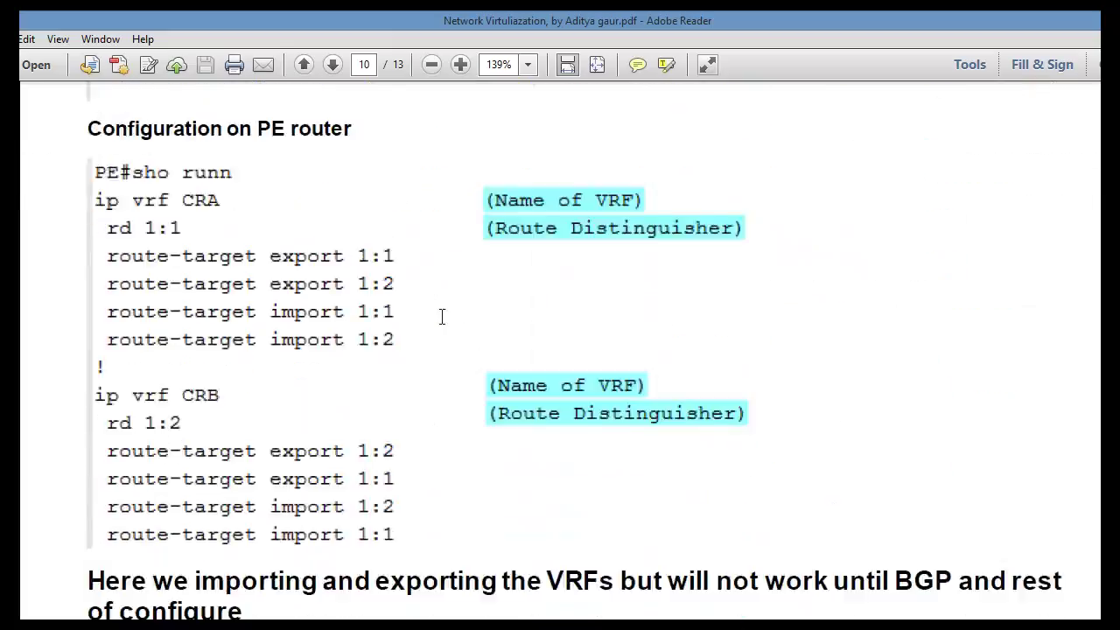
pyautogui.scroll(-15, 441, 320)
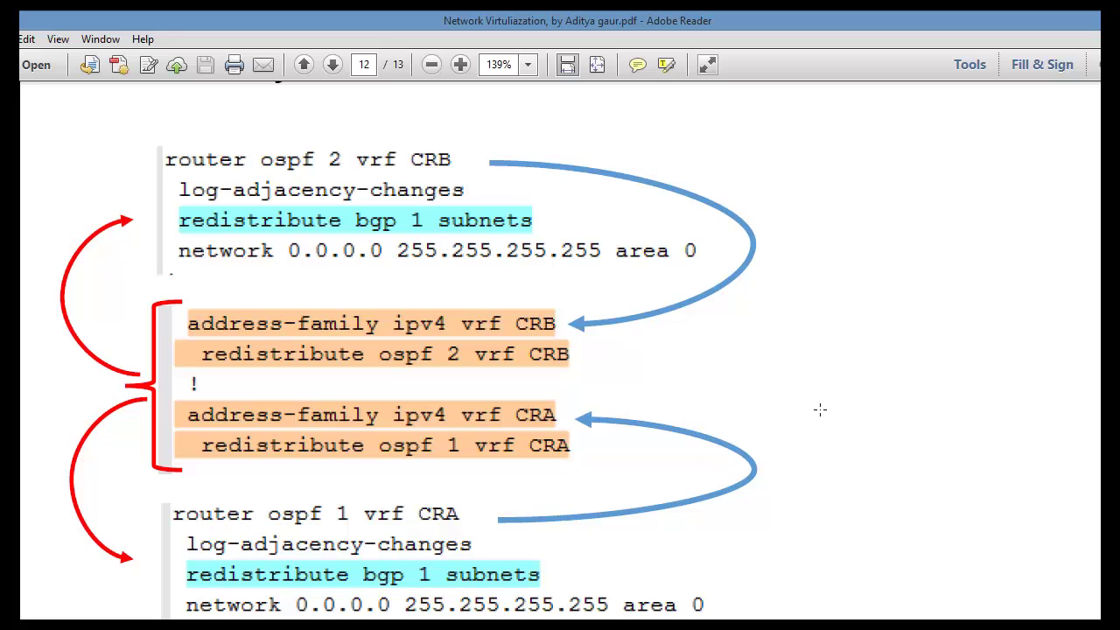
pyautogui.click(788, 409)
pyautogui.click(991, 394)
# Ring ospf 2, mark CRB, underline CRA, and trace the CRA arrow with arrowheads
pyautogui.scroll(-1, 866, 416)
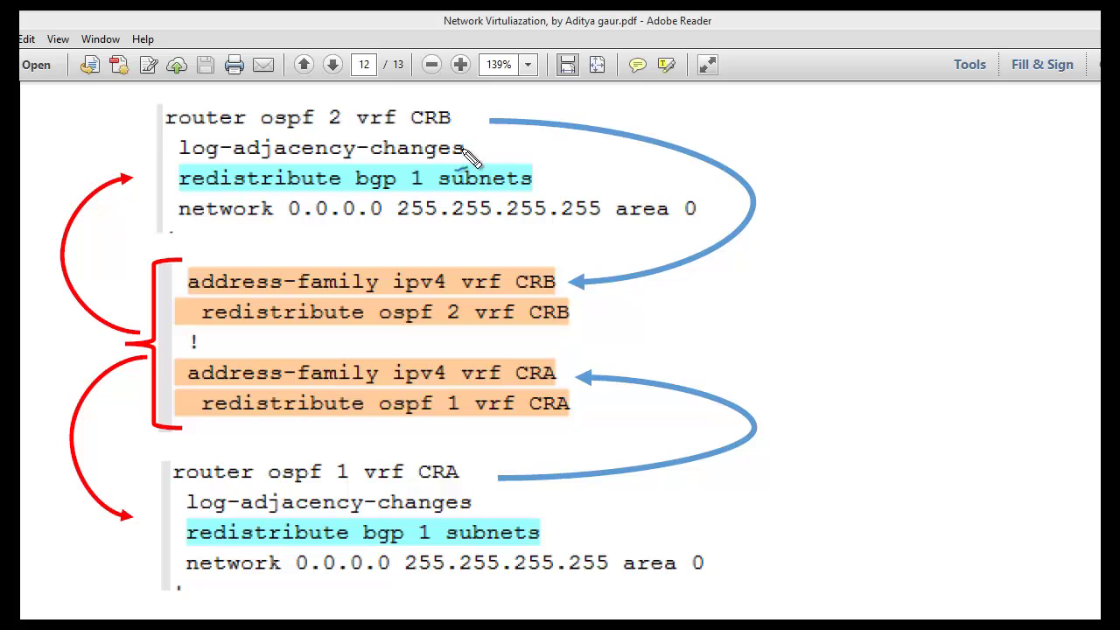
pyautogui.moveTo(255, 127)
pyautogui.mouseDown()
pyautogui.moveTo(294, 107)
pyautogui.moveTo(252, 120)
pyautogui.mouseUp()
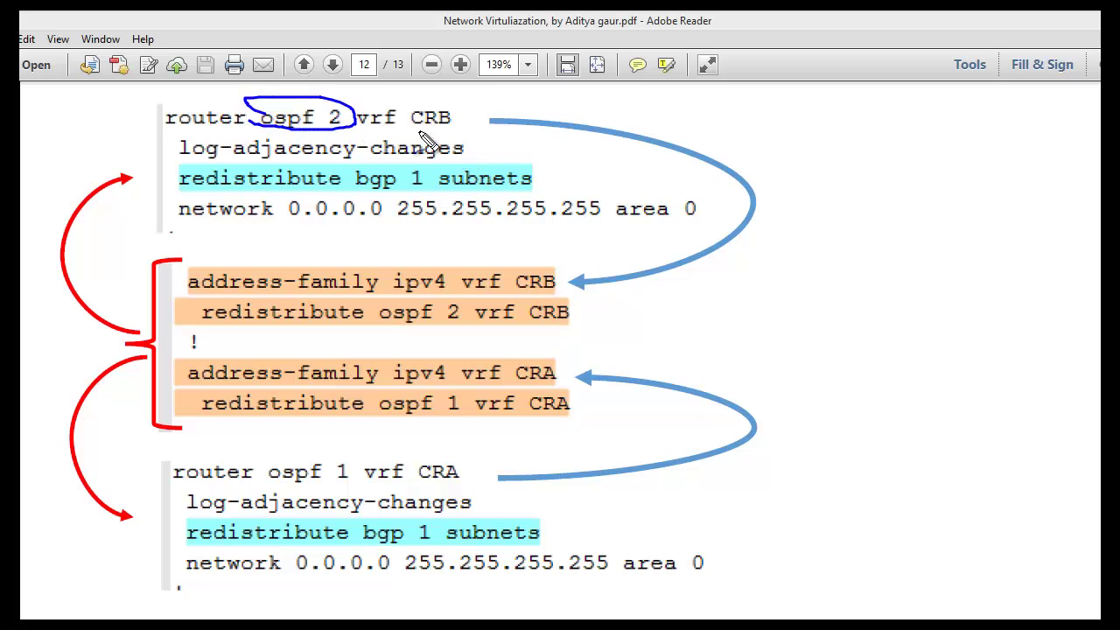
pyautogui.moveTo(404, 123); pyautogui.dragTo(455, 128)
pyautogui.moveTo(325, 483); pyautogui.dragTo(477, 483)
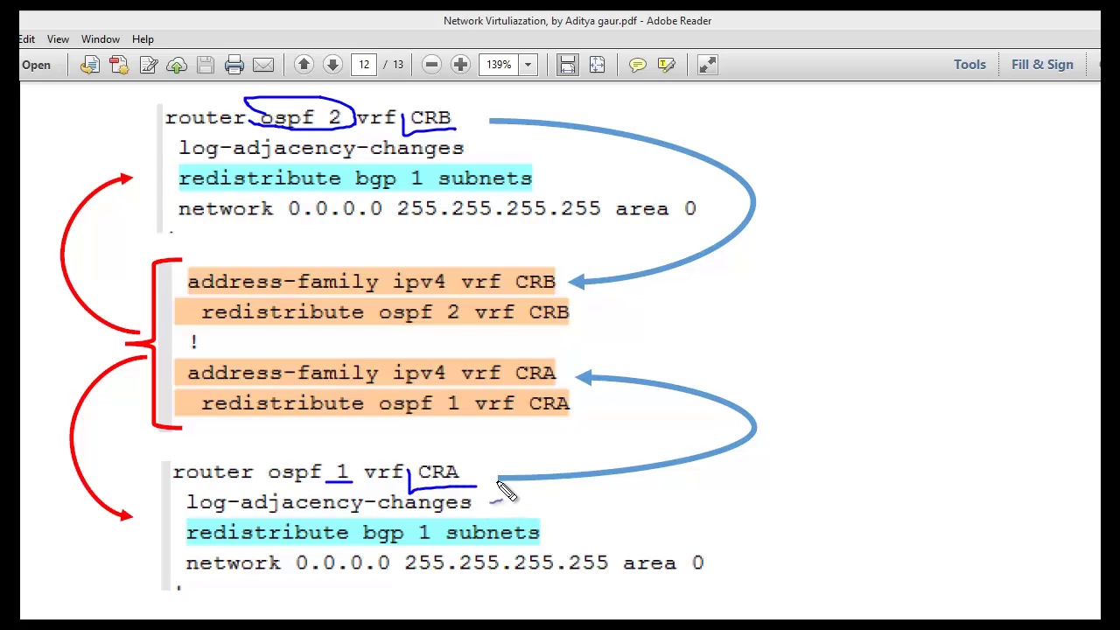
pyautogui.moveTo(461, 480)
pyautogui.mouseDown()
pyautogui.moveTo(708, 474)
pyautogui.moveTo(717, 386)
pyautogui.moveTo(604, 378)
pyautogui.moveTo(593, 402)
pyautogui.mouseUp()
pyautogui.moveTo(610, 244)
pyautogui.mouseDown()
pyautogui.moveTo(594, 255)
pyautogui.moveTo(606, 307)
pyautogui.mouseUp()
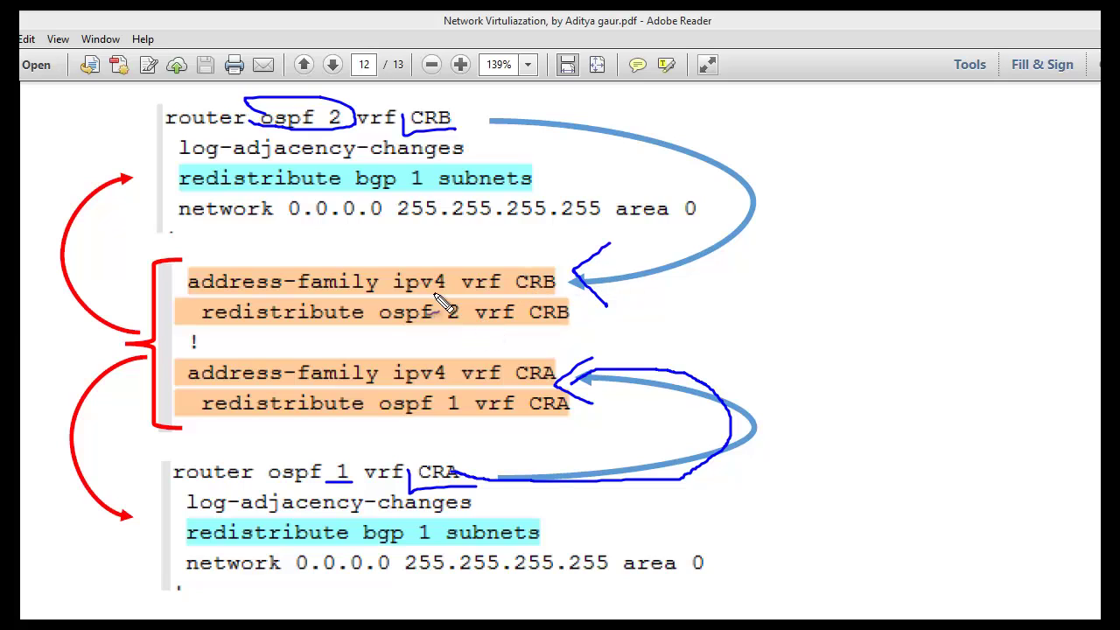
# Handwrite BGP between the orange blocks, check bgp 1 subnets, and underline log-adjacency-changes
pyautogui.moveTo(247, 345)
pyautogui.mouseDown()
pyautogui.moveTo(251, 330)
pyautogui.moveTo(259, 353)
pyautogui.moveTo(287, 354)
pyautogui.moveTo(320, 315)
pyautogui.moveTo(306, 367)
pyautogui.mouseUp()
pyautogui.moveTo(324, 314); pyautogui.dragTo(315, 343)
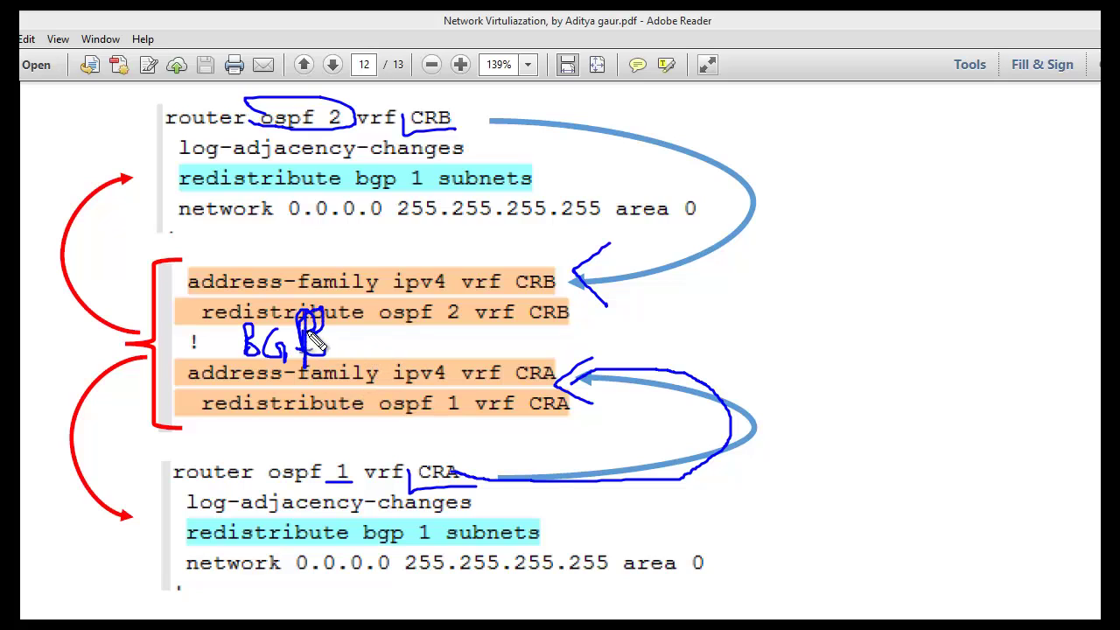
pyautogui.moveTo(419, 197); pyautogui.dragTo(527, 165)
pyautogui.moveTo(368, 495); pyautogui.dragTo(451, 494)
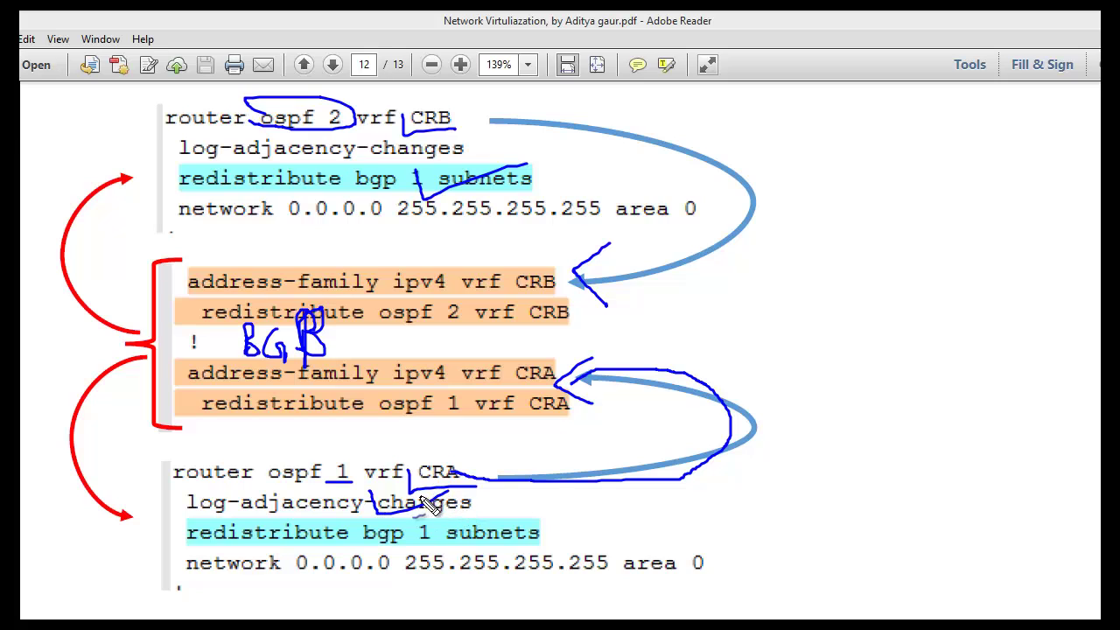
pyautogui.moveTo(402, 166); pyautogui.dragTo(409, 198)
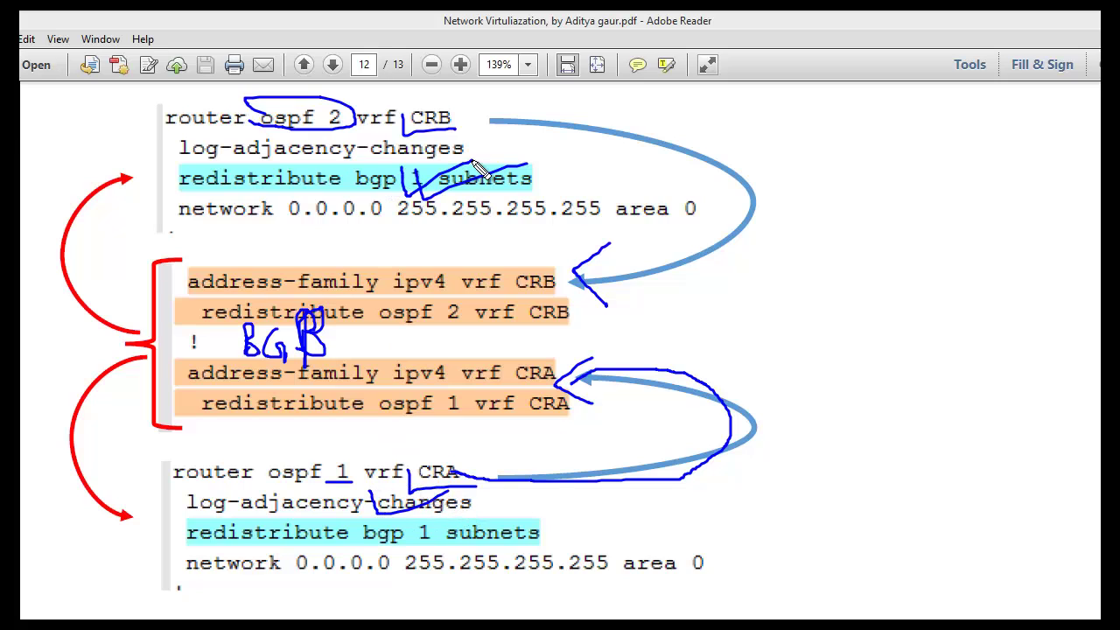
# Write a large BGP beside the orange block and circle CRB and CRA
pyautogui.moveTo(666, 339)
pyautogui.mouseDown()
pyautogui.moveTo(676, 299)
pyautogui.moveTo(707, 327)
pyautogui.moveTo(775, 290)
pyautogui.mouseUp()
pyautogui.moveTo(700, 255); pyautogui.dragTo(756, 287)
pyautogui.moveTo(658, 128)
pyautogui.mouseDown()
pyautogui.moveTo(580, 137)
pyautogui.moveTo(591, 196)
pyautogui.mouseUp()
pyautogui.moveTo(410, 138); pyautogui.dragTo(437, 106)
pyautogui.moveTo(480, 483)
pyautogui.mouseDown()
pyautogui.moveTo(405, 477)
pyautogui.moveTo(460, 470)
pyautogui.mouseUp()
# Draw arrows into the router ospf 1 block and at circled CRA, then undo the last stroke
pyautogui.moveTo(194, 413)
pyautogui.mouseDown()
pyautogui.moveTo(210, 409)
pyautogui.moveTo(131, 362)
pyautogui.moveTo(88, 394)
pyautogui.moveTo(77, 462)
pyautogui.moveTo(137, 514)
pyautogui.moveTo(224, 511)
pyautogui.mouseUp()
pyautogui.moveTo(158, 481)
pyautogui.mouseDown()
pyautogui.moveTo(210, 505)
pyautogui.moveTo(185, 542)
pyautogui.mouseUp()
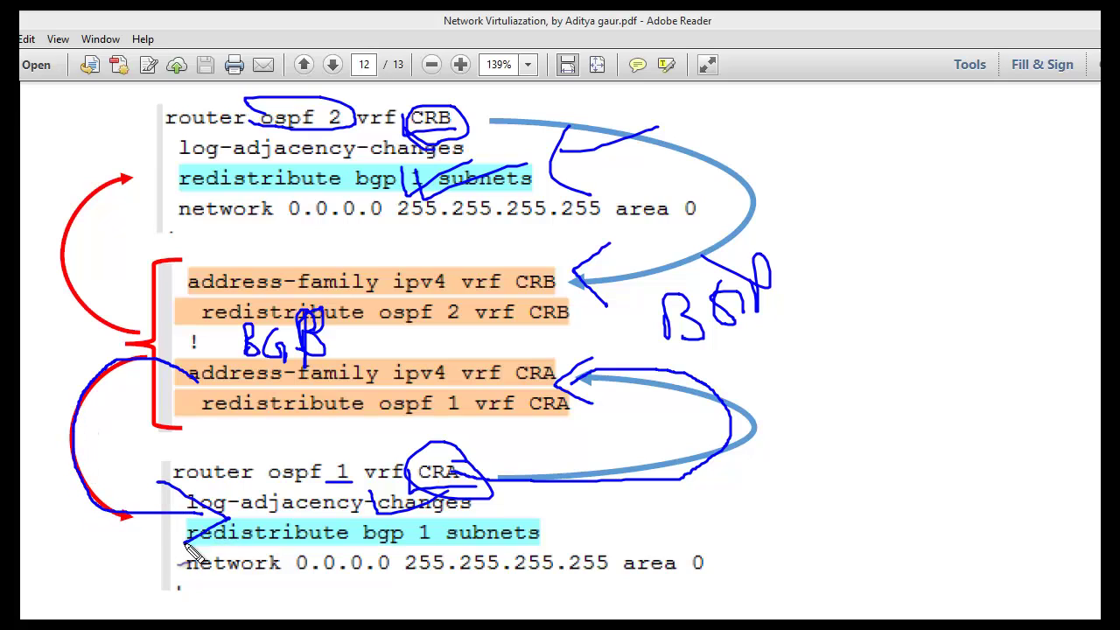
pyautogui.moveTo(206, 486); pyautogui.dragTo(267, 525)
pyautogui.moveTo(180, 329)
pyautogui.mouseDown()
pyautogui.moveTo(96, 258)
pyautogui.moveTo(206, 170)
pyautogui.moveTo(187, 198)
pyautogui.mouseUp()
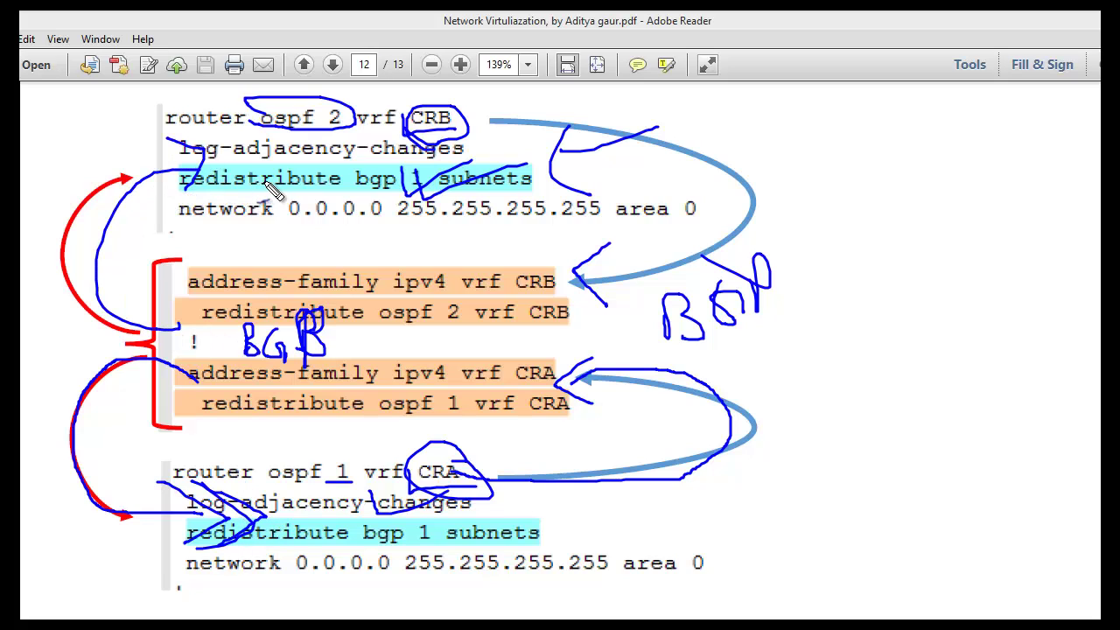
pyautogui.moveTo(201, 457)
pyautogui.mouseDown()
pyautogui.moveTo(302, 478)
pyautogui.moveTo(278, 506)
pyautogui.mouseUp()
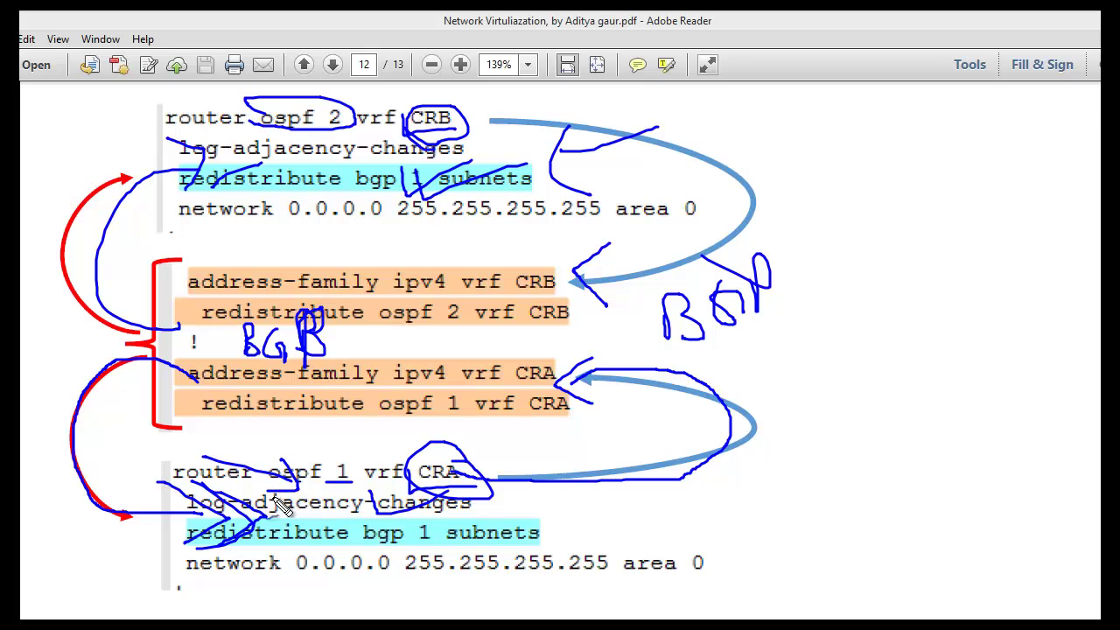
pyautogui.moveTo(504, 105); pyautogui.dragTo(470, 118)
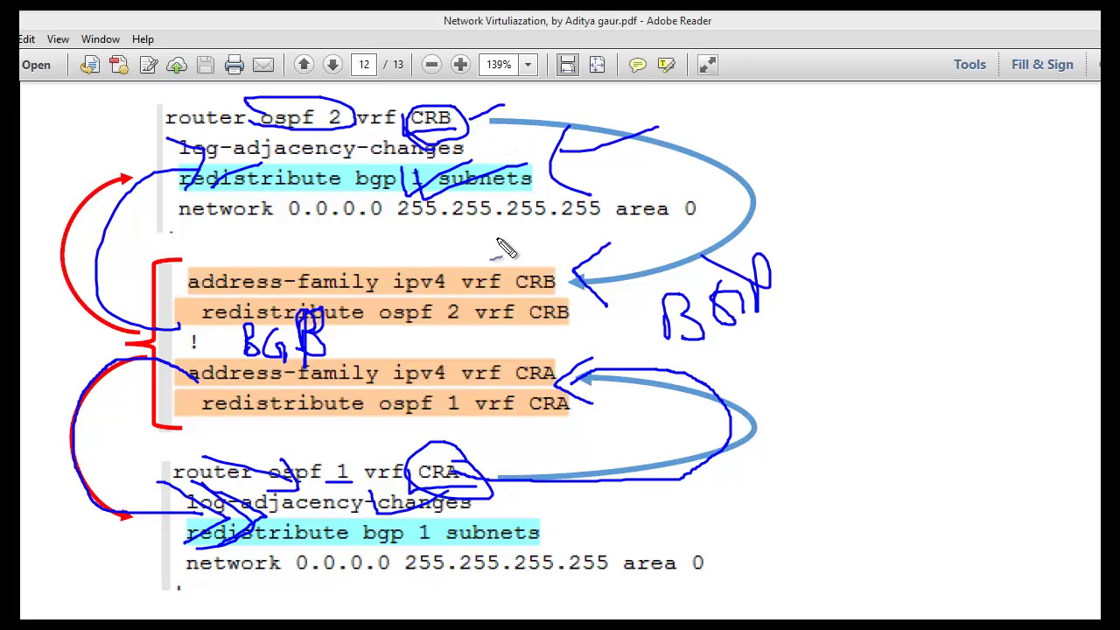
pyautogui.moveTo(525, 430); pyautogui.dragTo(476, 471)
pyautogui.moveTo(479, 430)
pyautogui.mouseDown()
pyautogui.moveTo(476, 480)
pyautogui.moveTo(518, 497)
pyautogui.mouseUp()
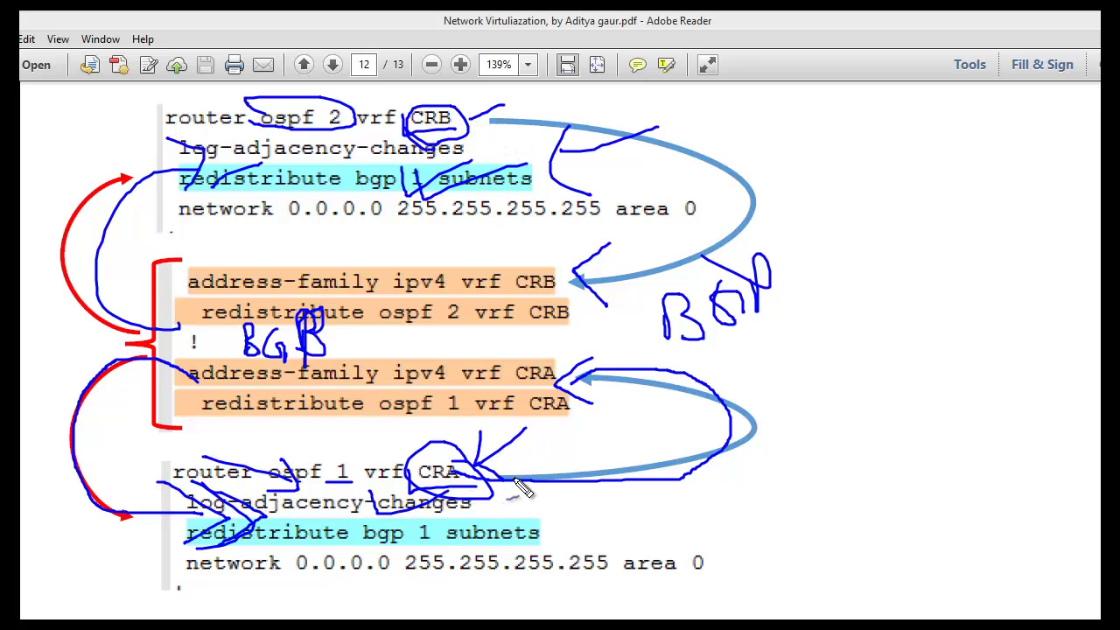
pyautogui.hotkey('ctrl', 'z')
# Remove all blue pen annotations and scroll back up to the page 10 diagram
pyautogui.press('Escape')
pyautogui.click(643, 449)
pyautogui.click(963, 392)
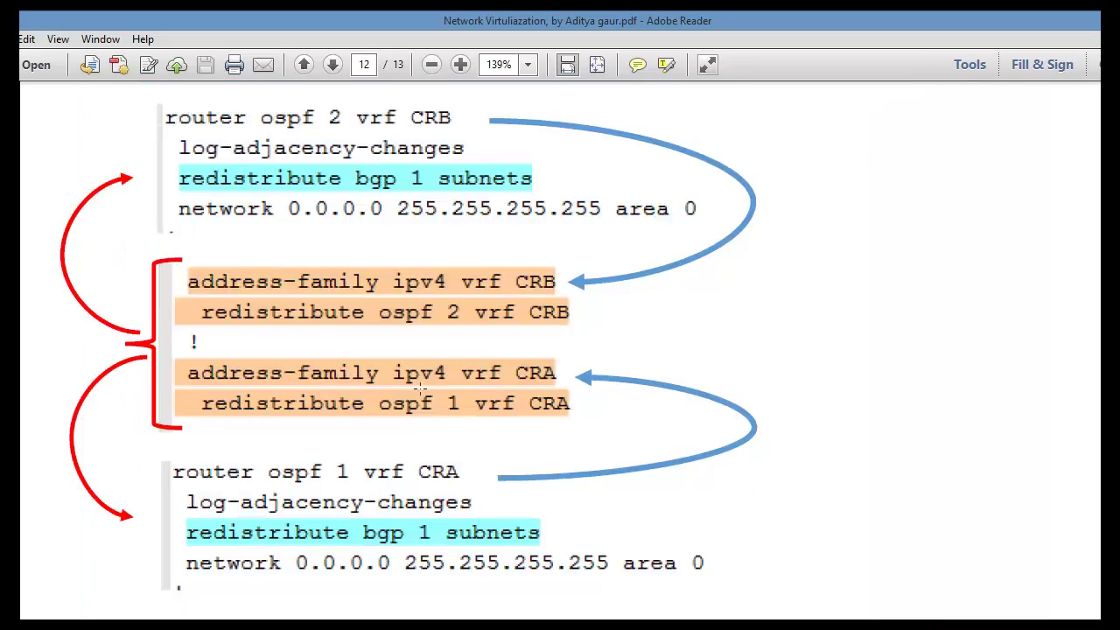
pyautogui.scroll(15, 420, 387)
pyautogui.scroll(6, 420, 388)
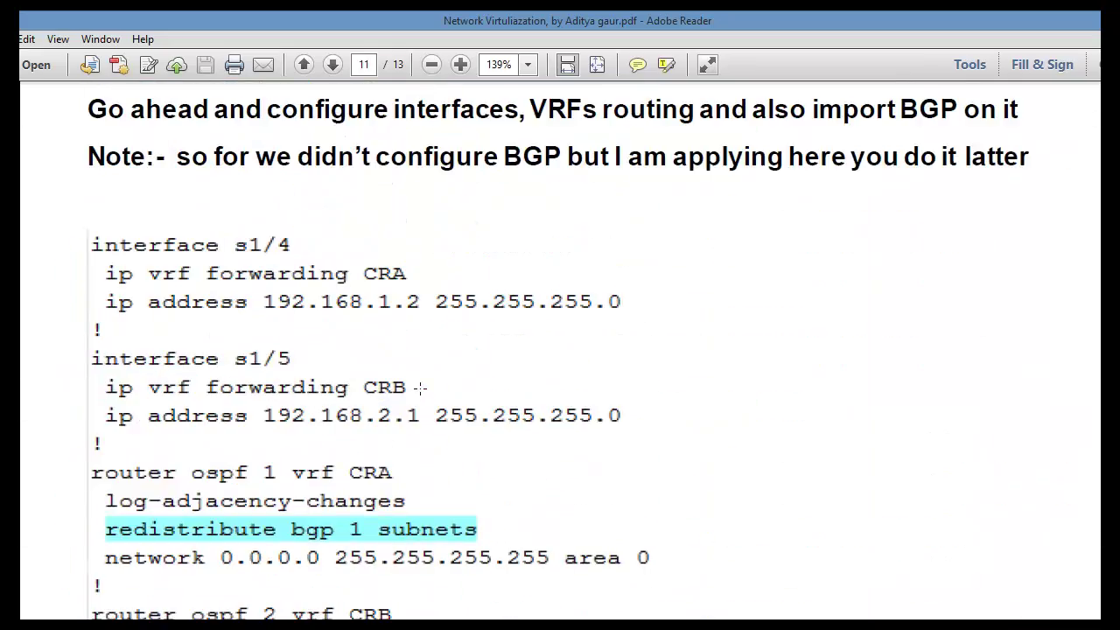
pyautogui.scroll(-20, 420, 388)
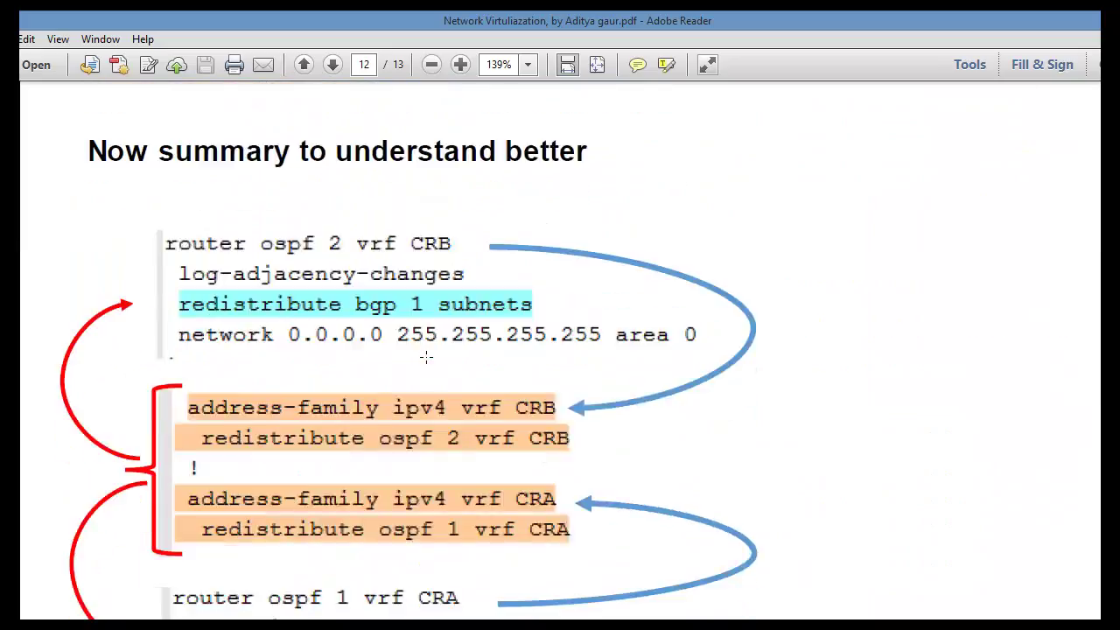
pyautogui.scroll(20, 426, 357)
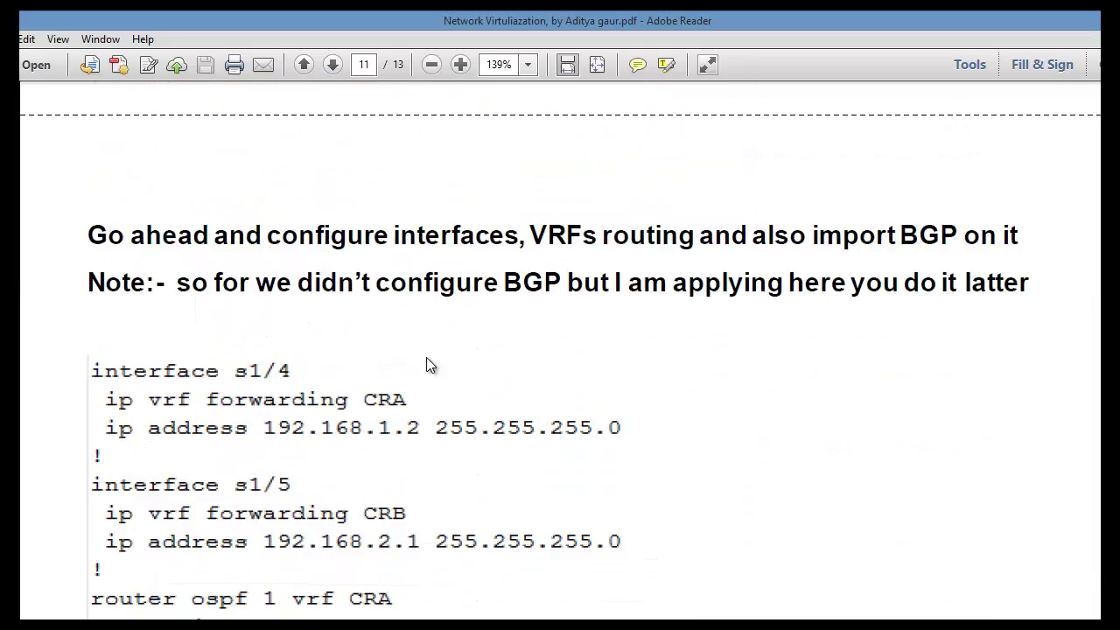
pyautogui.scroll(20, 426, 357)
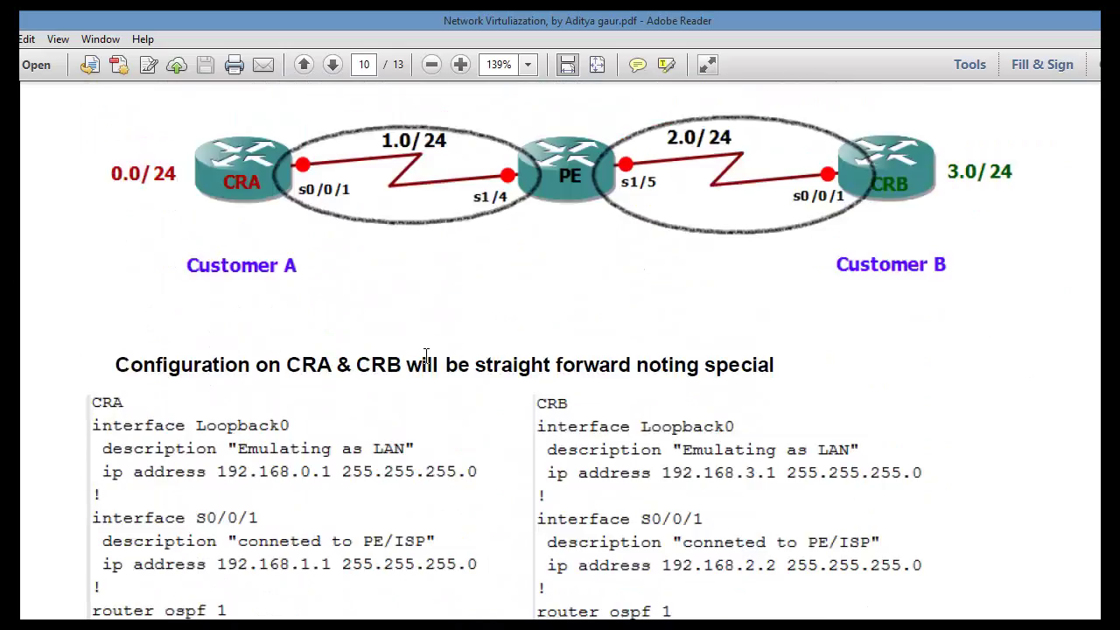
# Select the CRA, CRB and PE routers and the Customer A and B labels in the diagram
pyautogui.moveTo(204, 285); pyautogui.dragTo(267, 342)
pyautogui.moveTo(861, 295); pyautogui.dragTo(920, 338)
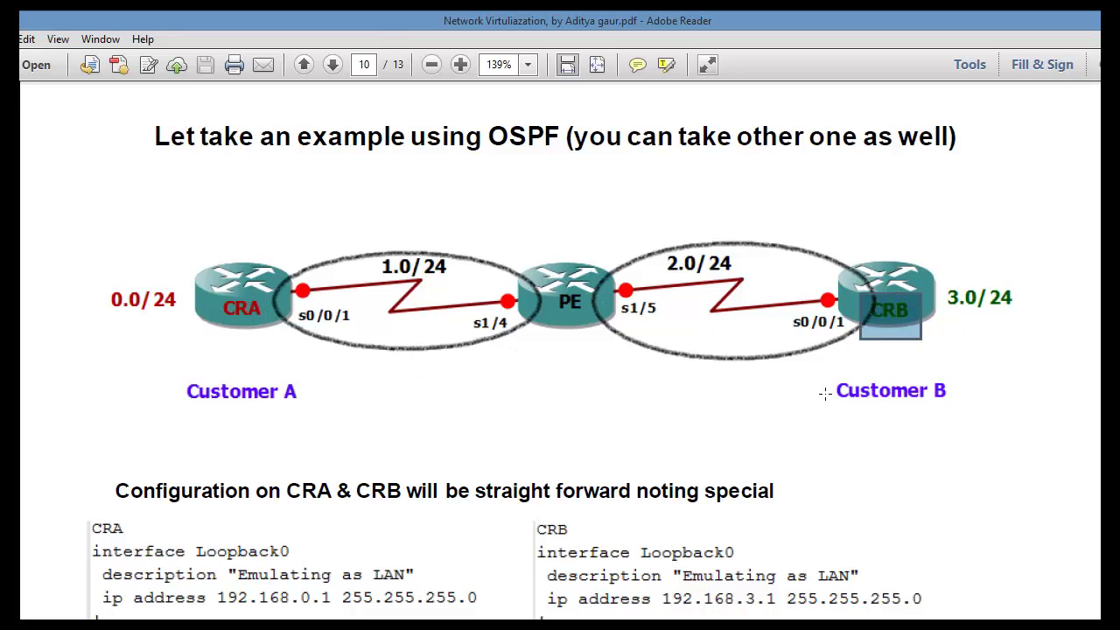
pyautogui.moveTo(538, 260); pyautogui.dragTo(597, 336)
pyautogui.click(595, 358)
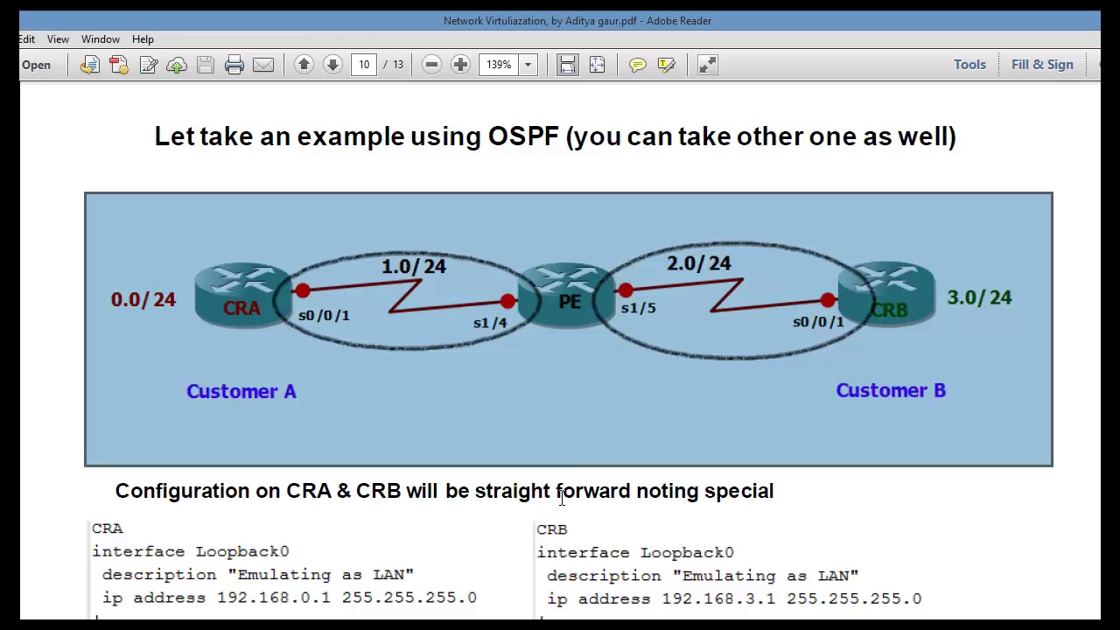
pyautogui.moveTo(273, 401); pyautogui.dragTo(189, 382)
pyautogui.moveTo(832, 371); pyautogui.dragTo(952, 411)
pyautogui.scroll(3, 543, 329)
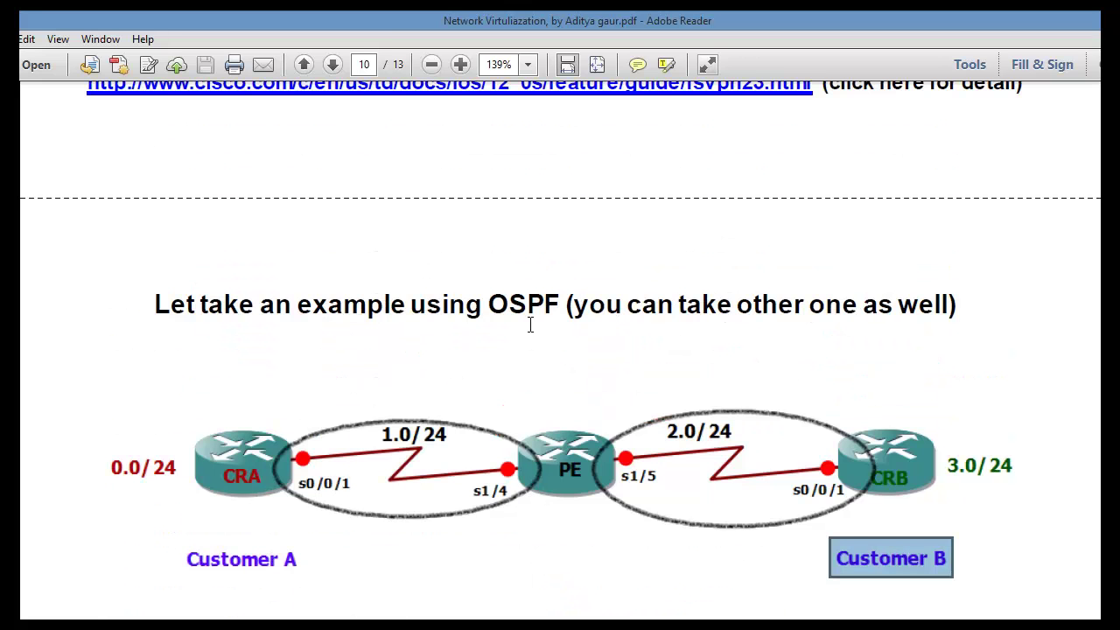
pyautogui.scroll(12, 446, 349)
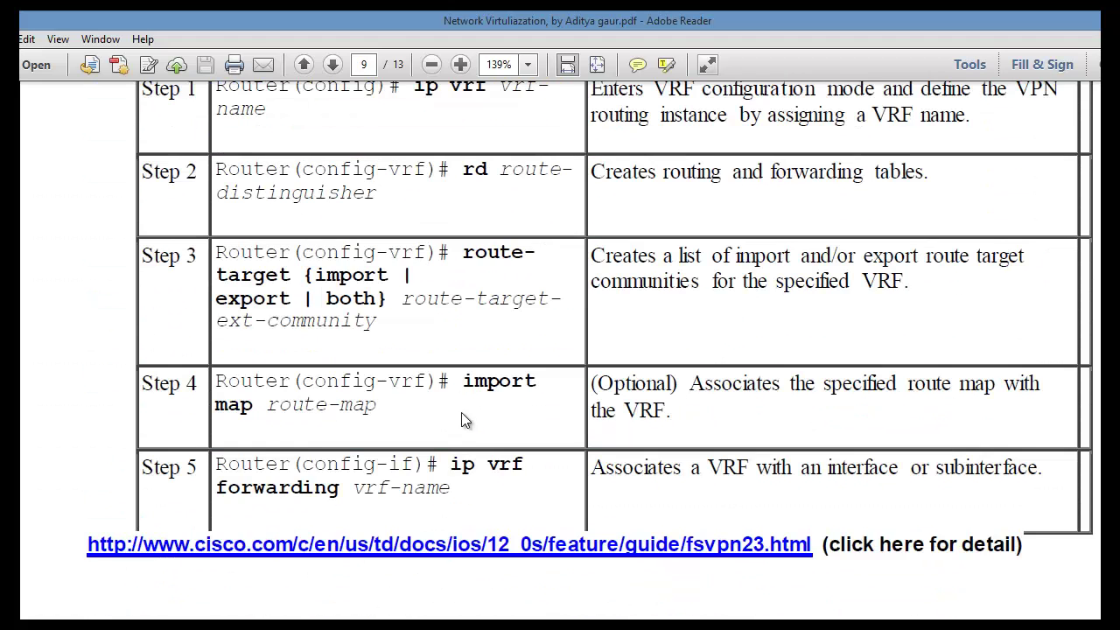
pyautogui.scroll(3, 462, 434)
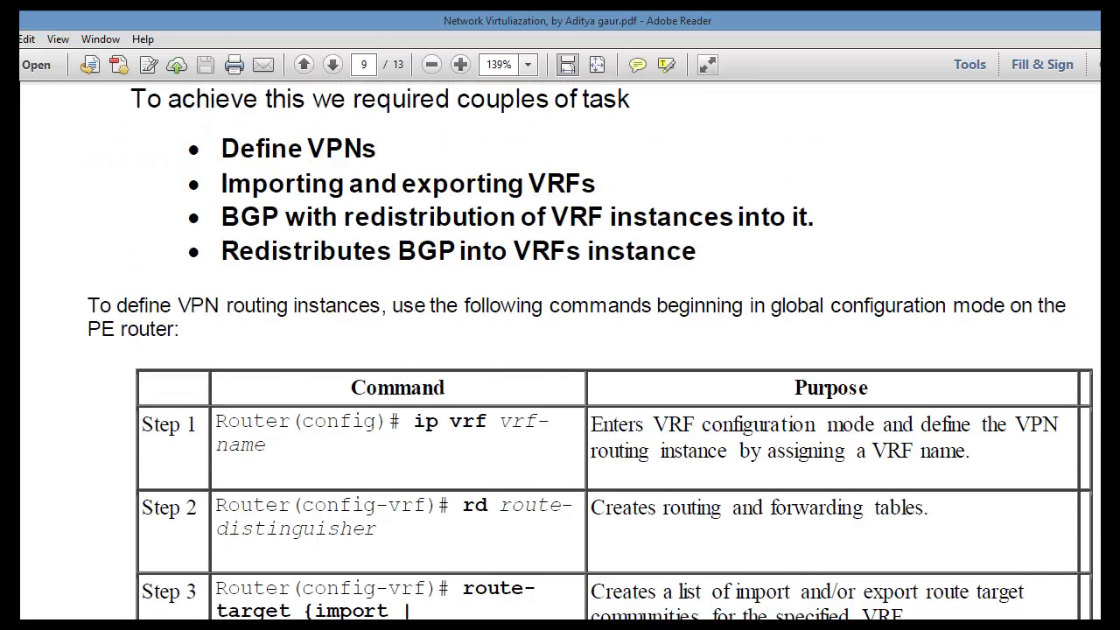
# Switch to SecureCRT, then to the Notepad++ CRA/CRB config notes
pyautogui.hotkey('alt', 'Tab')
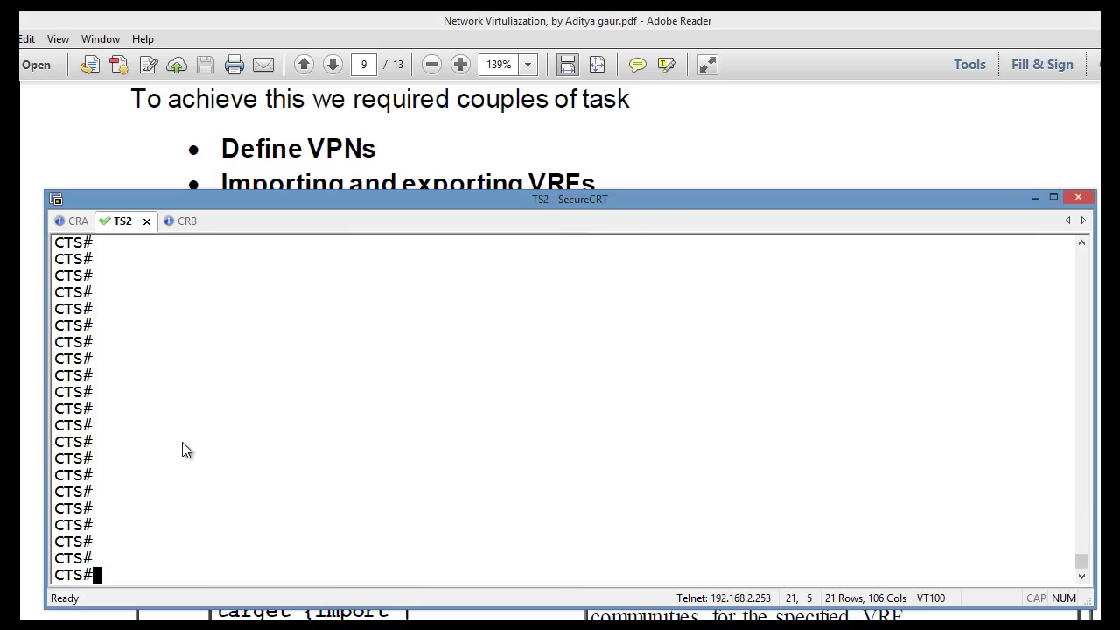
pyautogui.hotkey('alt', 'Tab')
pyautogui.click(600, 452)
pyautogui.scroll(1, 183, 369)
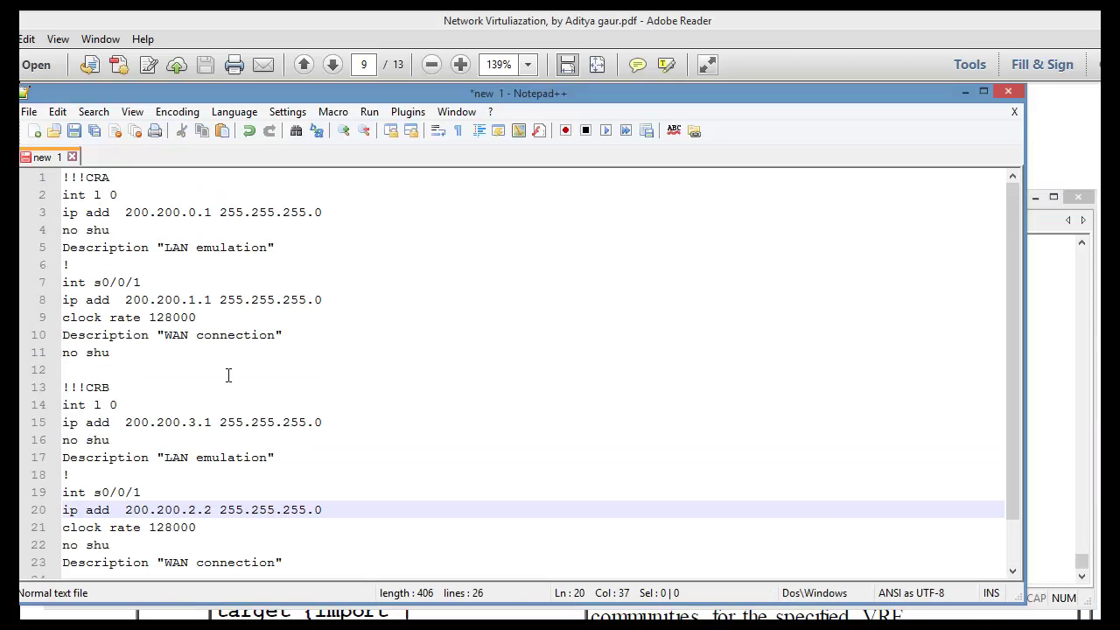